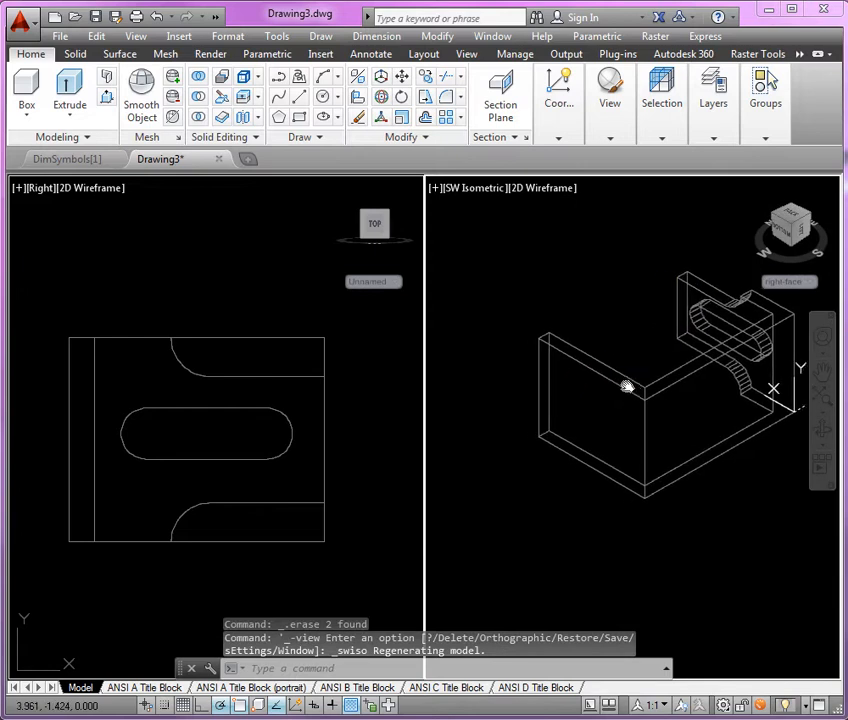
# Define a three-point UCS on the plain left face: origin at its lower outer corner, X along the bottom edge, Y up the vertical edge
pyautogui.scroll(3, 617, 442)
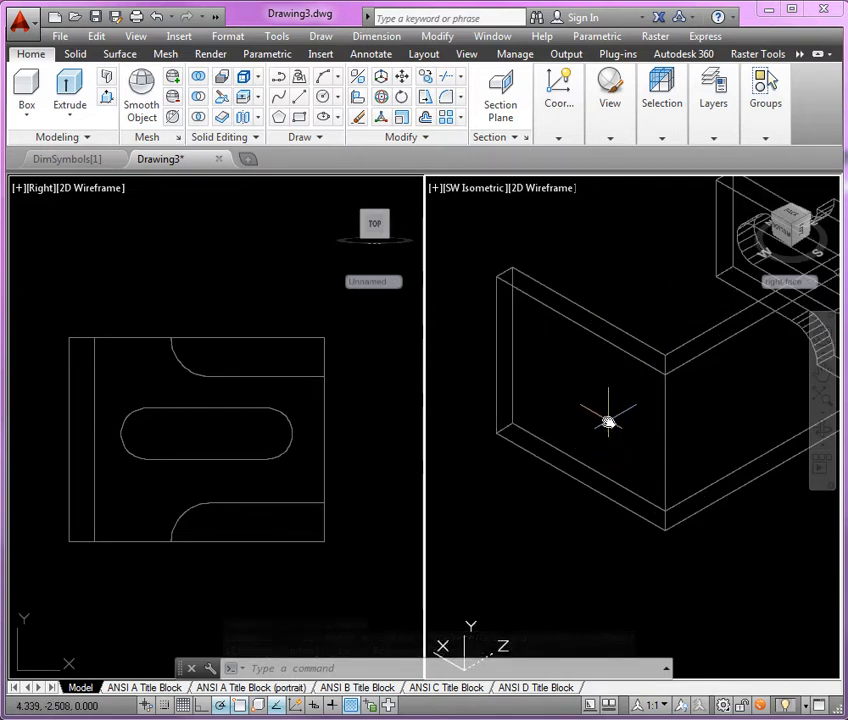
pyautogui.click(561, 140)
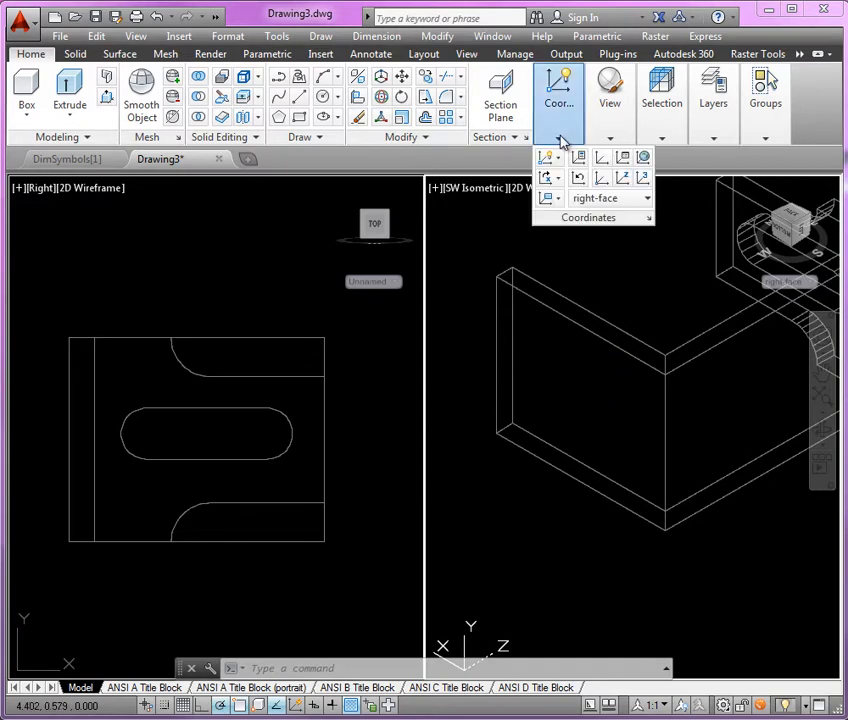
pyautogui.click(645, 180)
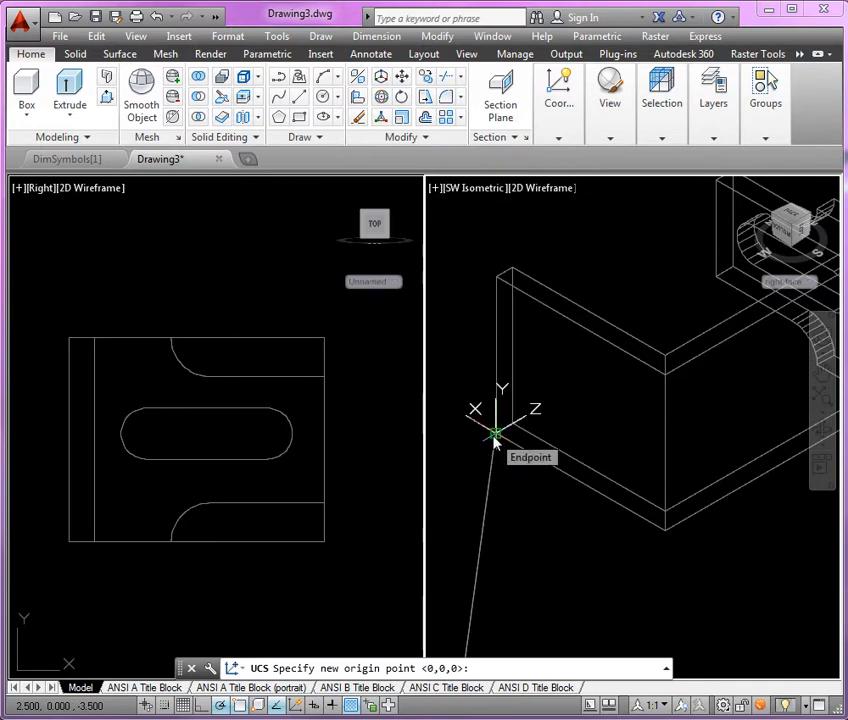
pyautogui.click(495, 438)
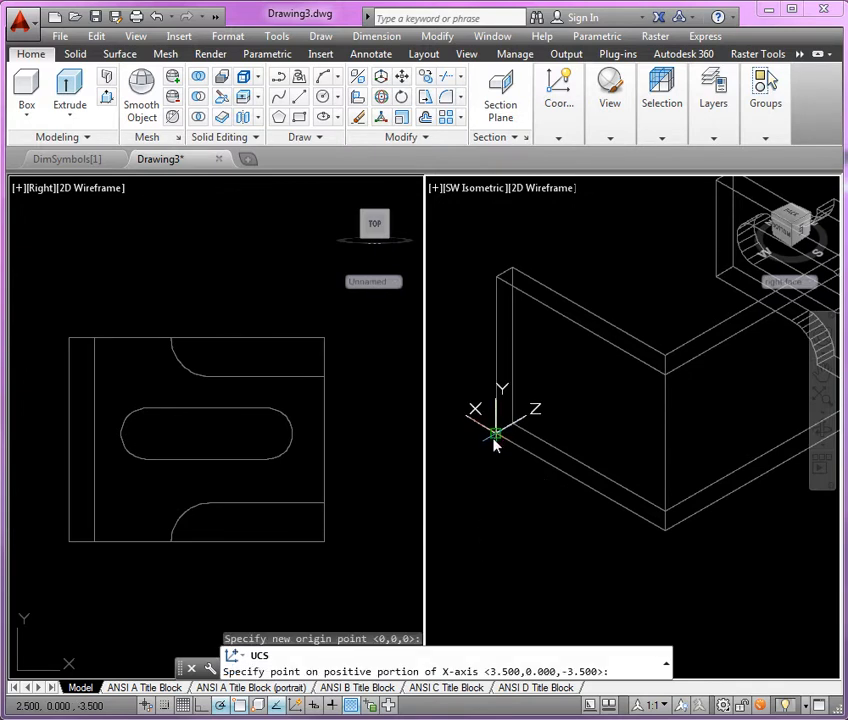
pyautogui.click(666, 535)
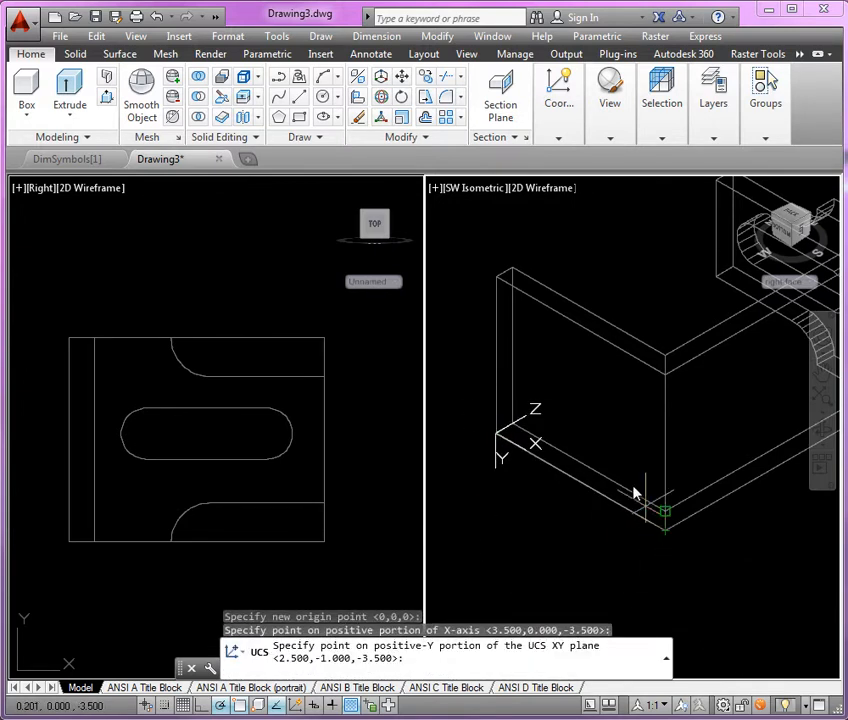
pyautogui.click(497, 283)
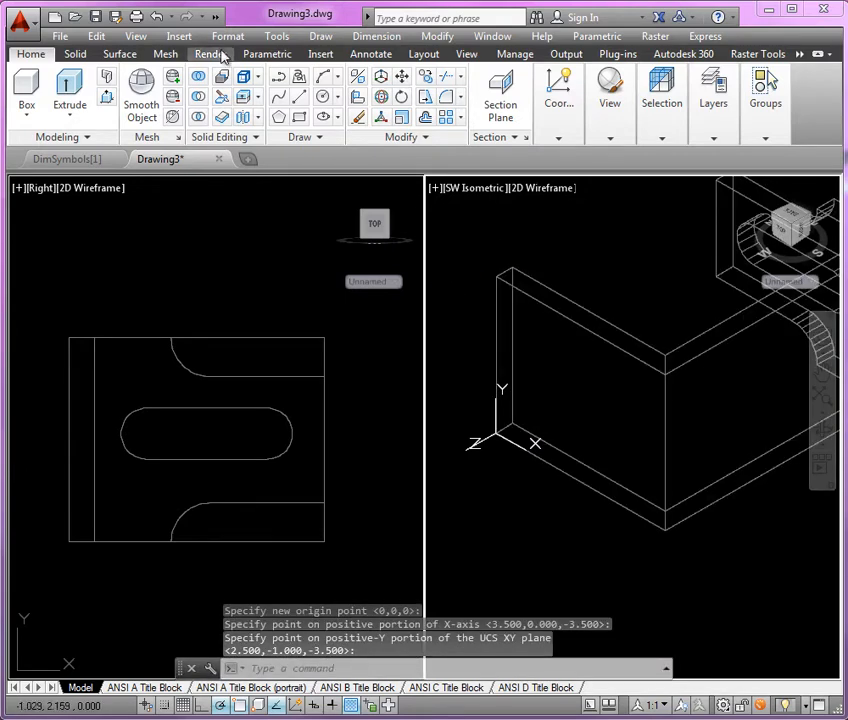
# Name the current unnamed UCS left-face
pyautogui.click(466, 55)
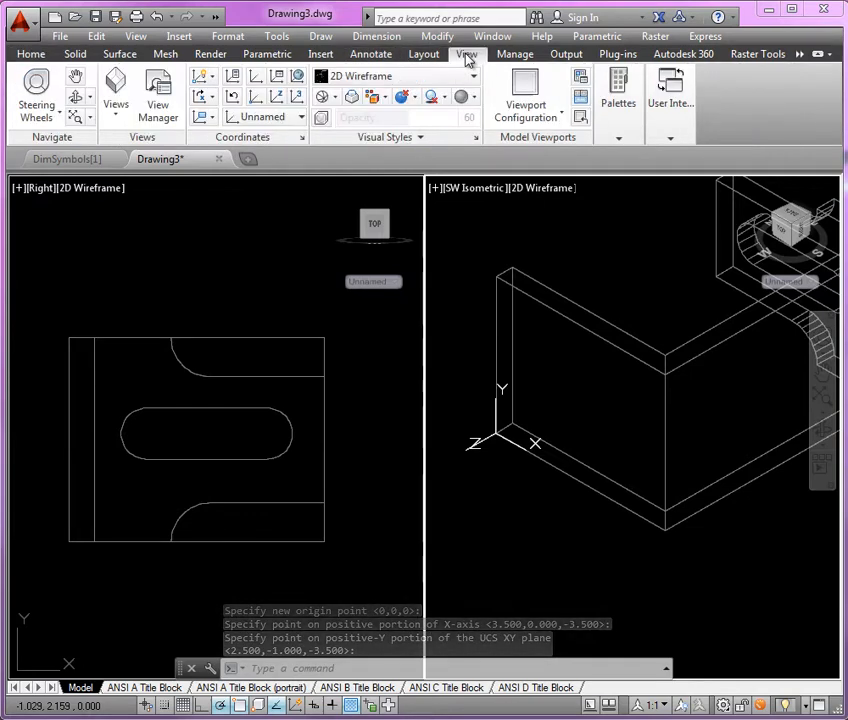
pyautogui.click(279, 79)
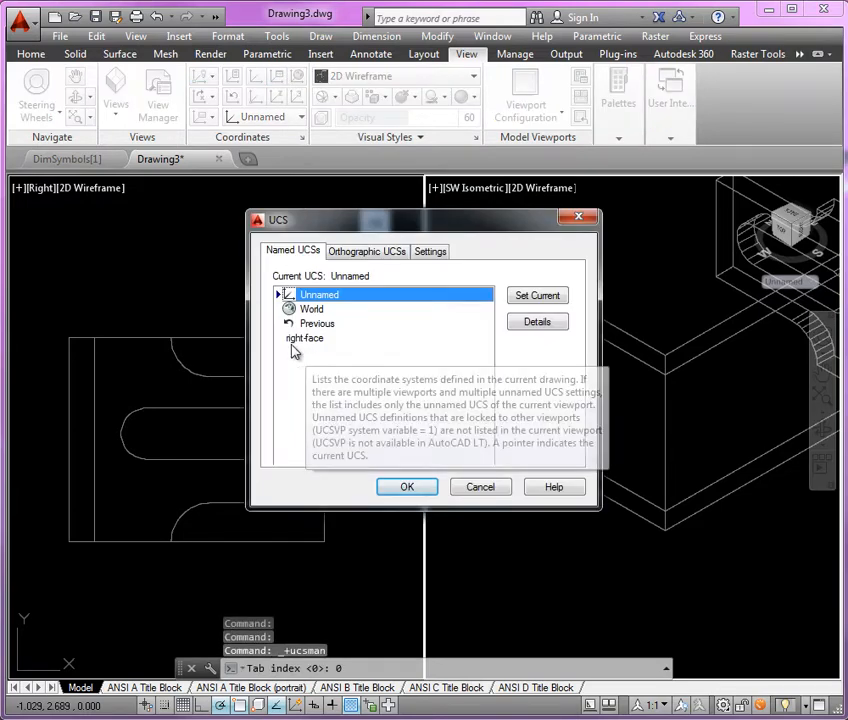
pyautogui.click(323, 295)
pyautogui.write('left-face')
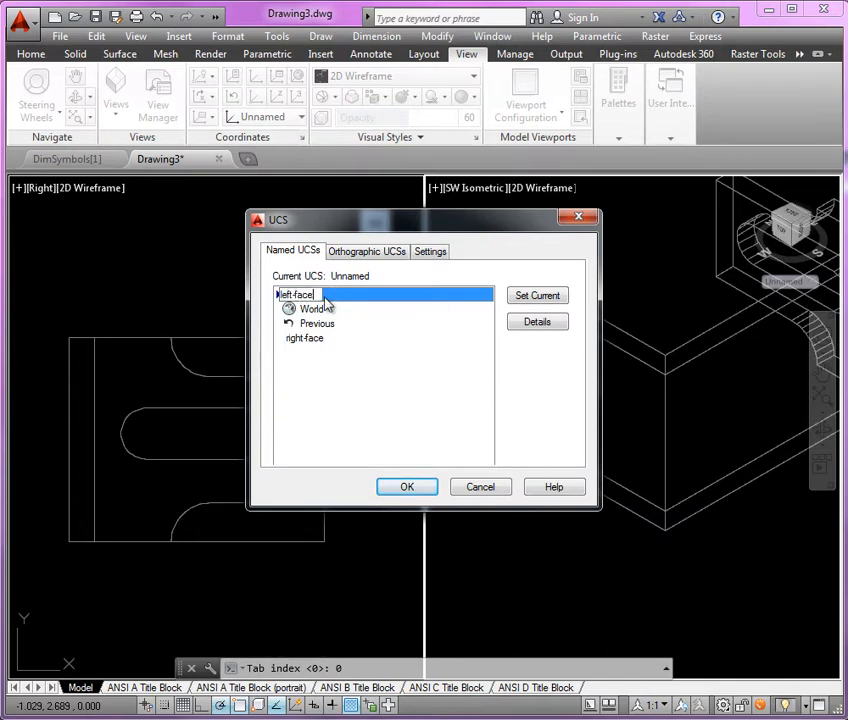
pyautogui.press('Return')
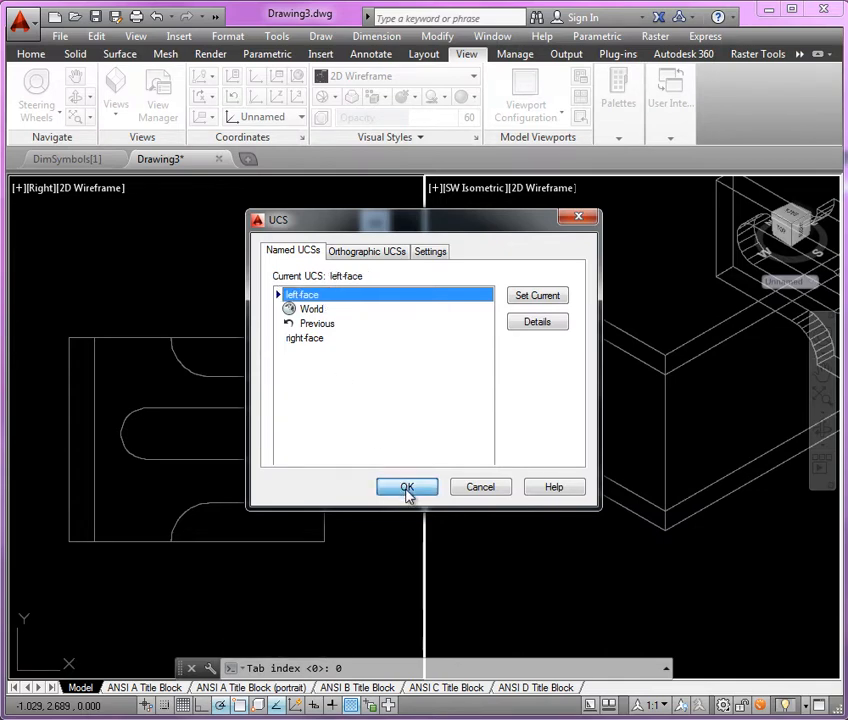
pyautogui.click(407, 487)
# Turn the 3D view to the slotted side of the bracket and make the right-face UCS current
pyautogui.keyDown('shift'); pyautogui.moveTo(500, 521); pyautogui.dragTo(706, 377, button='middle'); pyautogui.keyUp('shift')
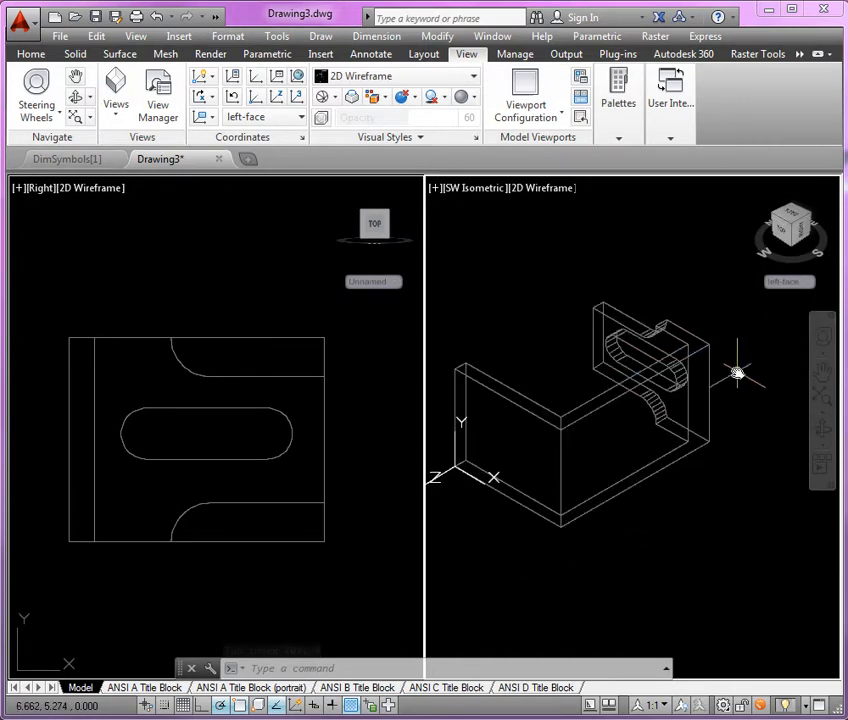
pyautogui.click(821, 430)
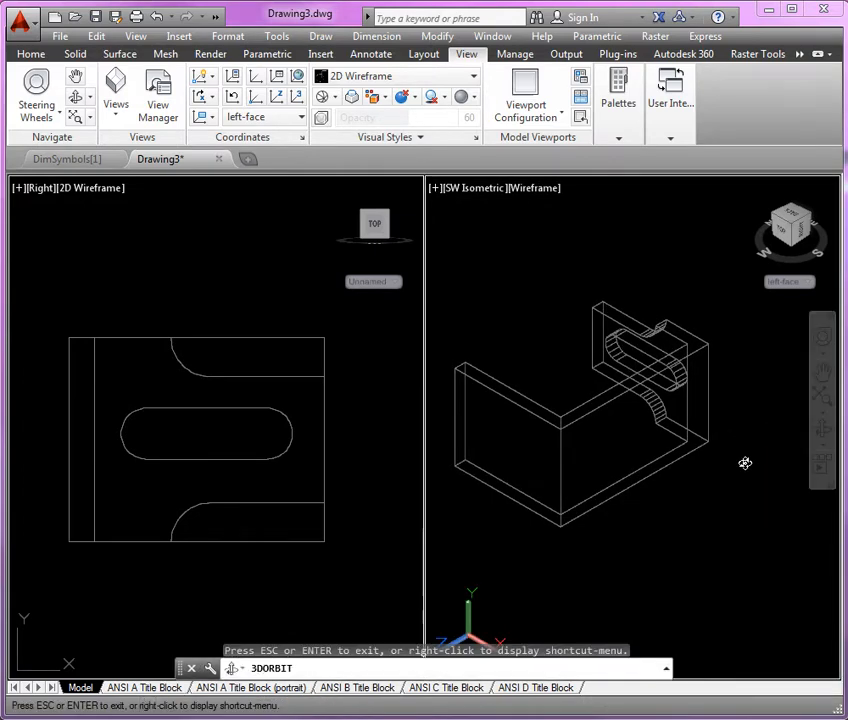
pyautogui.moveTo(745, 463); pyautogui.dragTo(653, 536)
pyautogui.press('Escape')
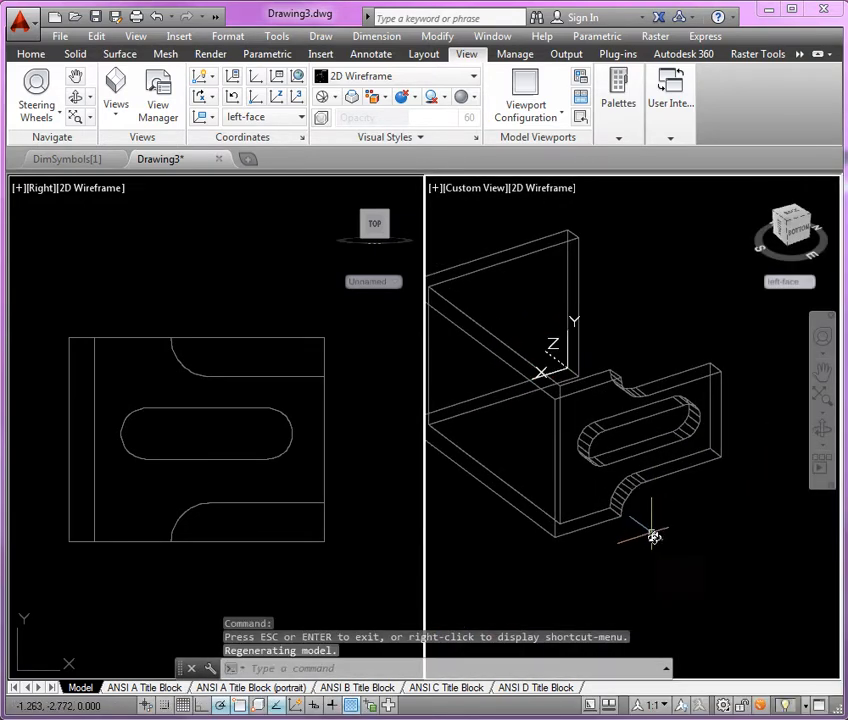
pyautogui.click(797, 284)
pyautogui.click(808, 343)
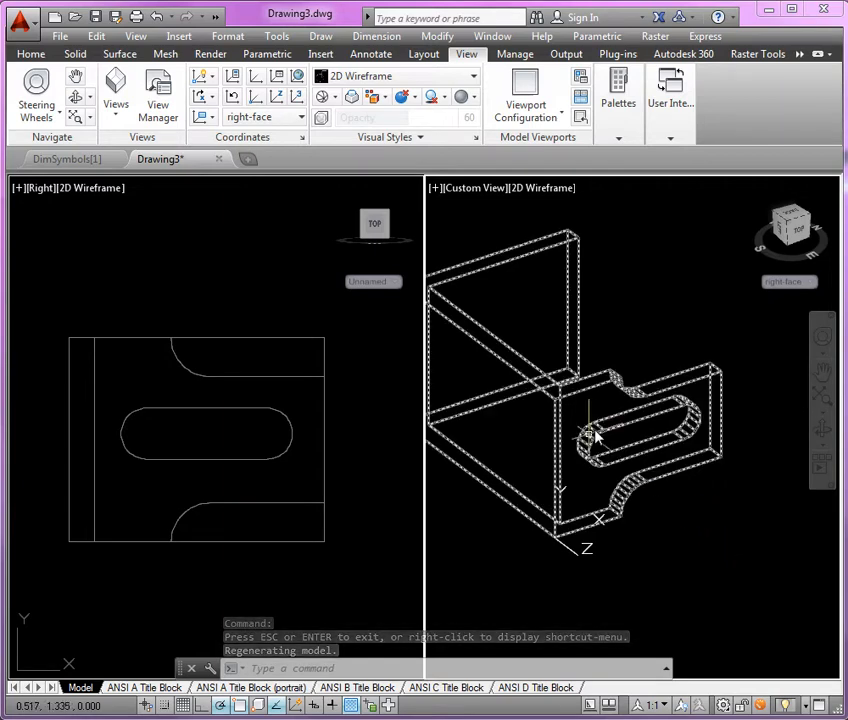
# Orbit the 3D view back to the plain left face and change the Right viewport to the Left view
pyautogui.click(820, 431)
pyautogui.moveTo(464, 515); pyautogui.dragTo(517, 582)
pyautogui.press('Escape')
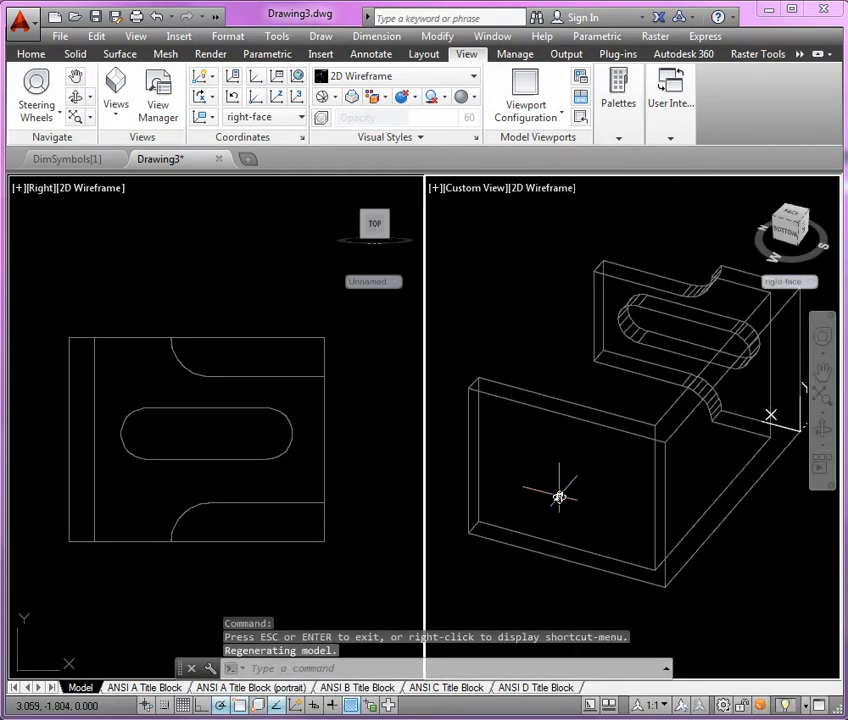
pyautogui.click(169, 236)
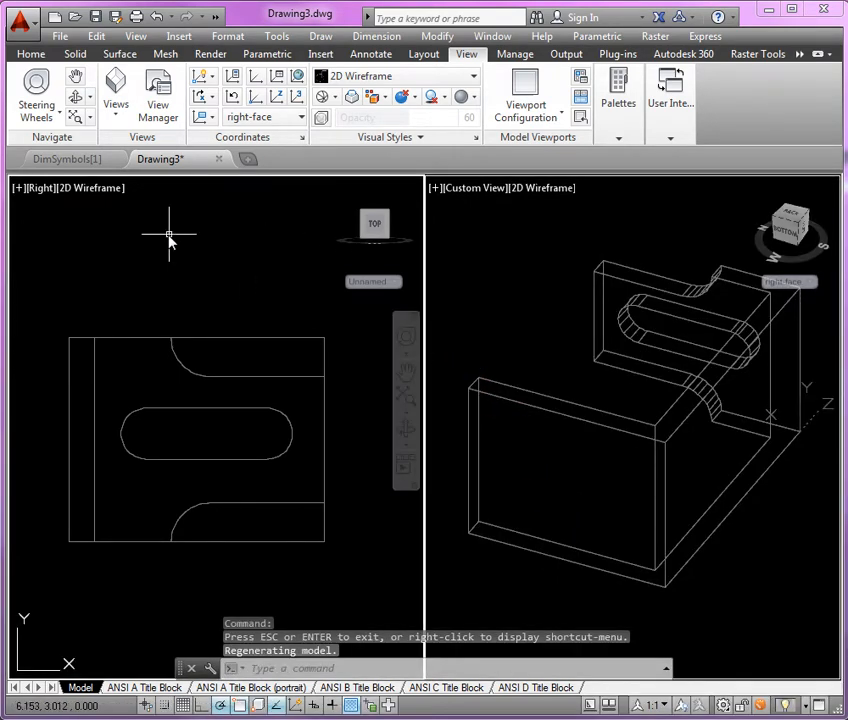
pyautogui.click(40, 188)
pyautogui.click(84, 270)
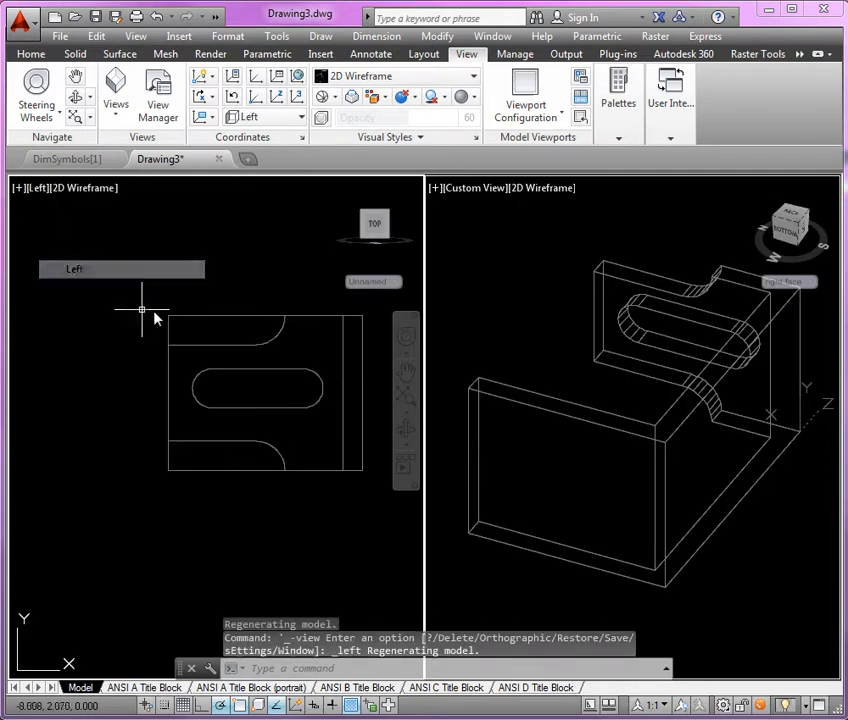
pyautogui.moveTo(310, 495); pyautogui.dragTo(256, 507, button='middle')
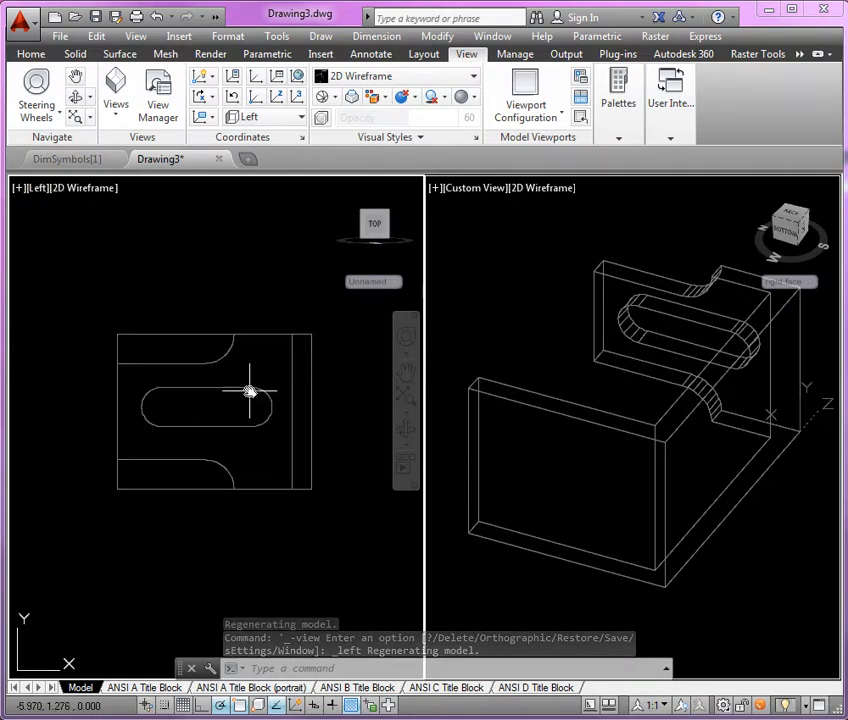
pyautogui.moveTo(250, 391)
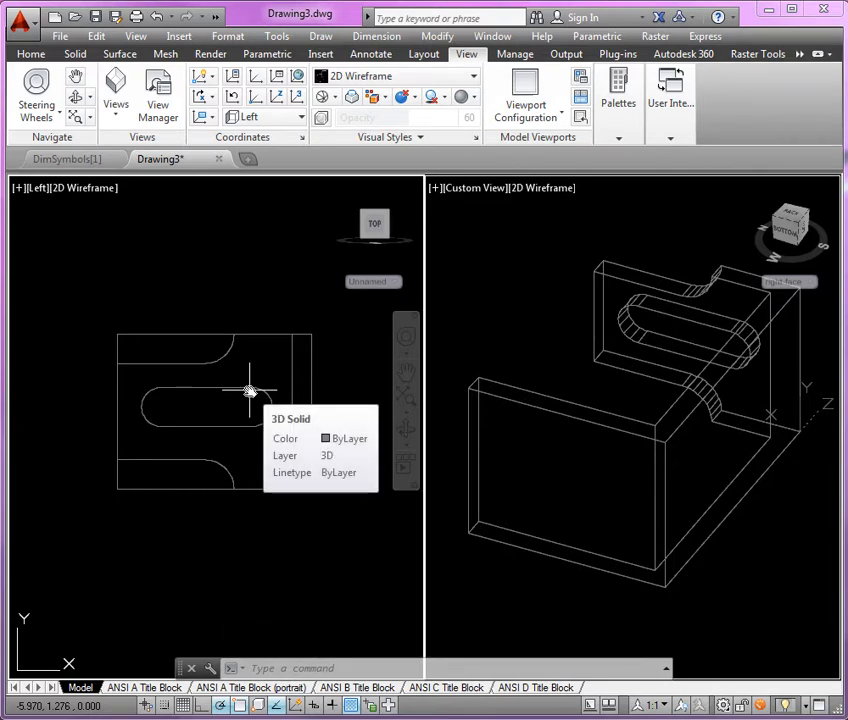
# Make the left-face UCS current in the 3D viewport
pyautogui.click(558, 608)
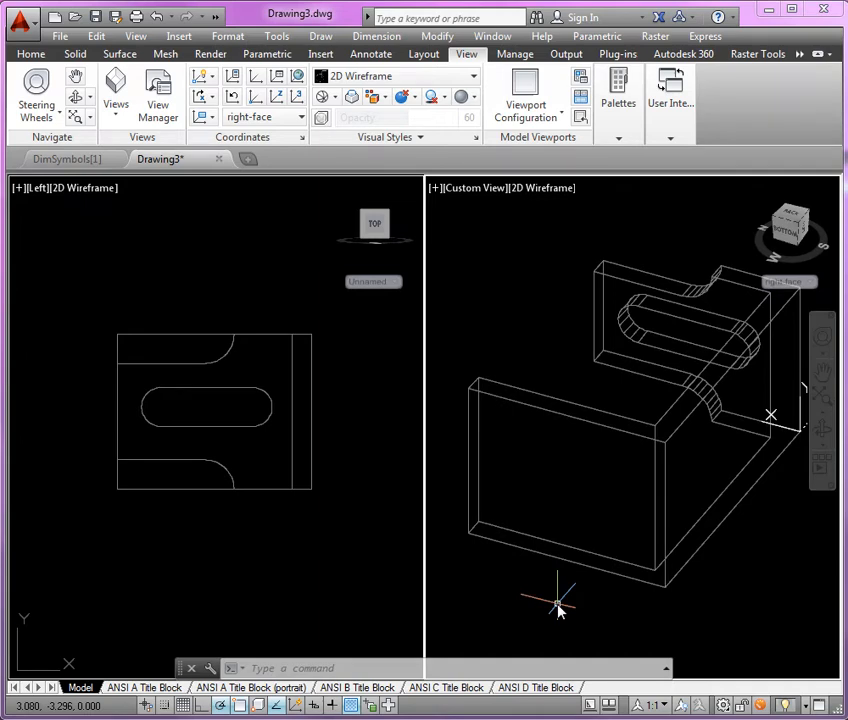
pyautogui.click(810, 284)
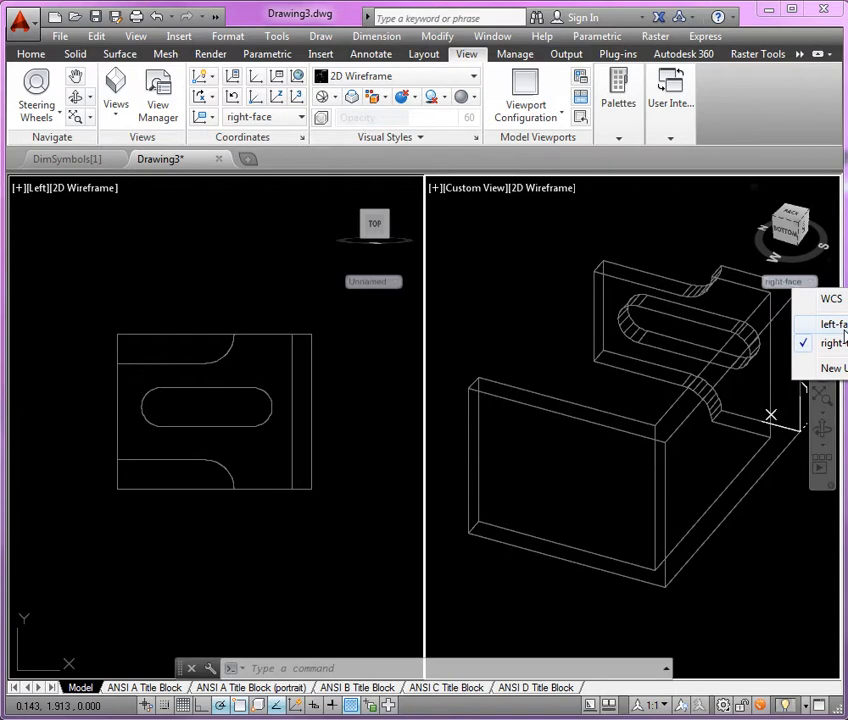
pyautogui.click(838, 325)
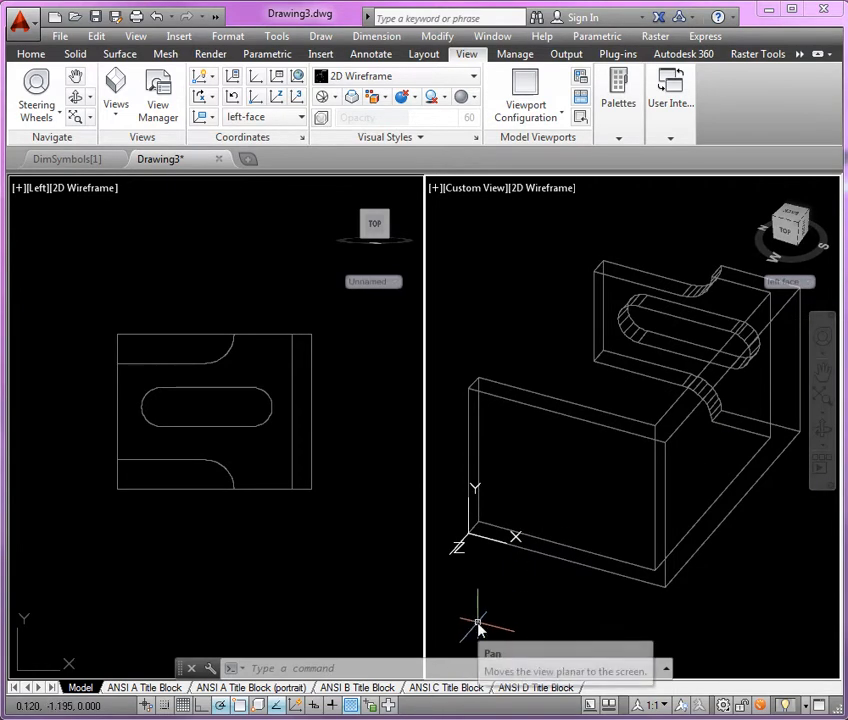
# Display the grid in the 3D viewport to check the left-face work plane, and turn it off again
pyautogui.click(183, 706)
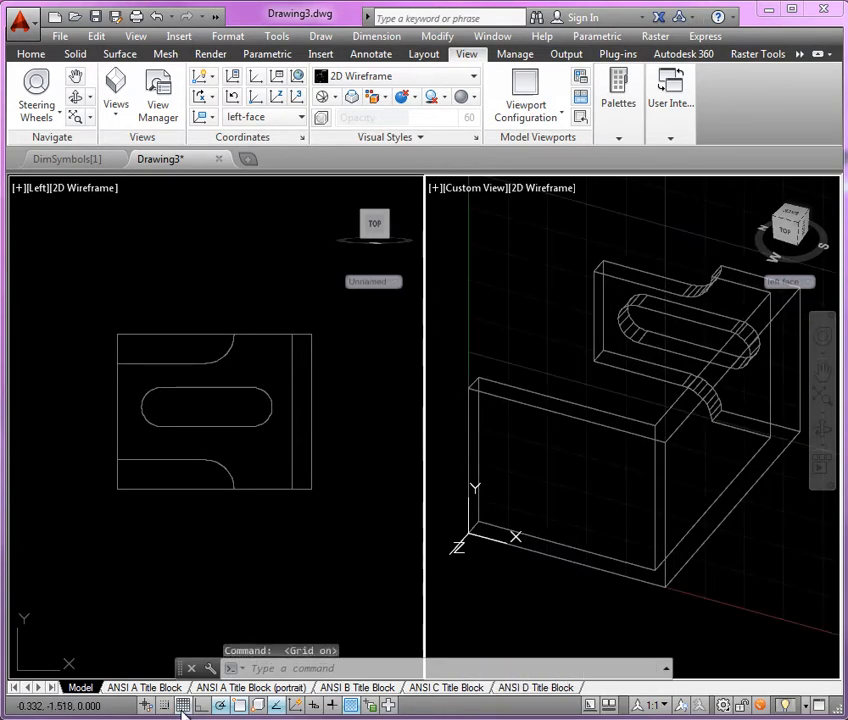
pyautogui.scroll(-3, 487, 580)
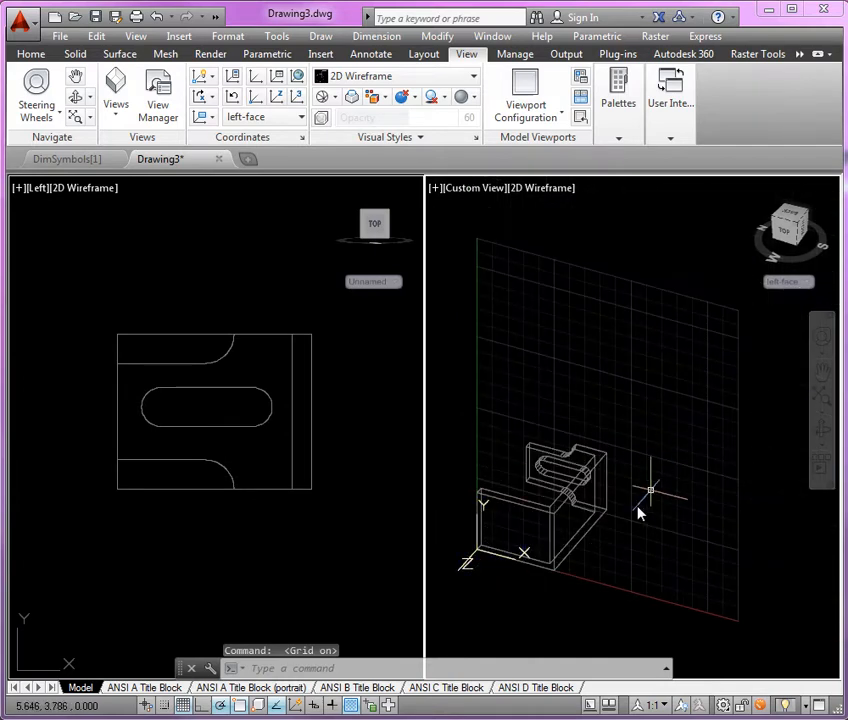
pyautogui.scroll(5, 507, 592)
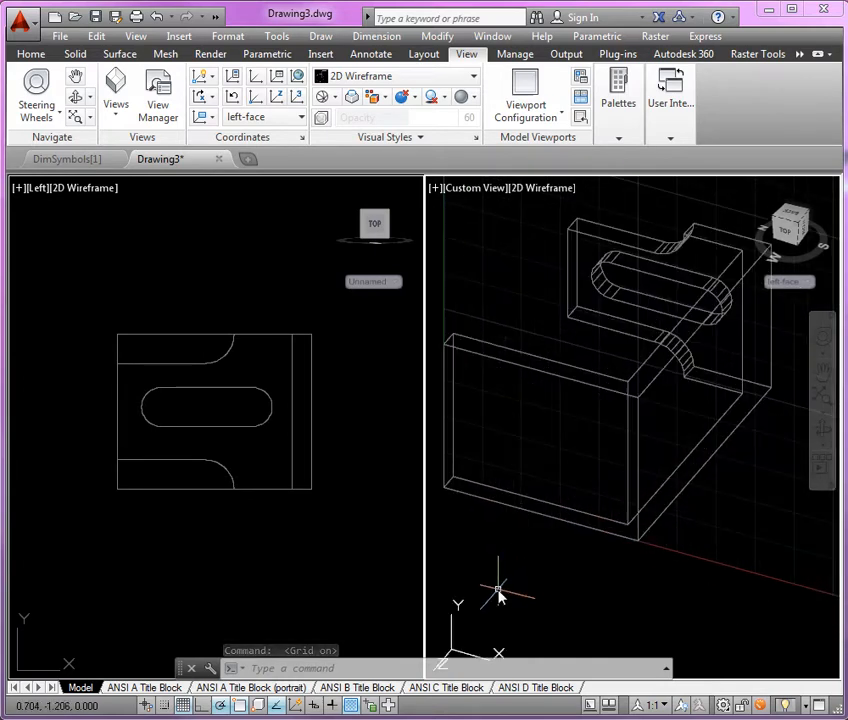
pyautogui.click(183, 706)
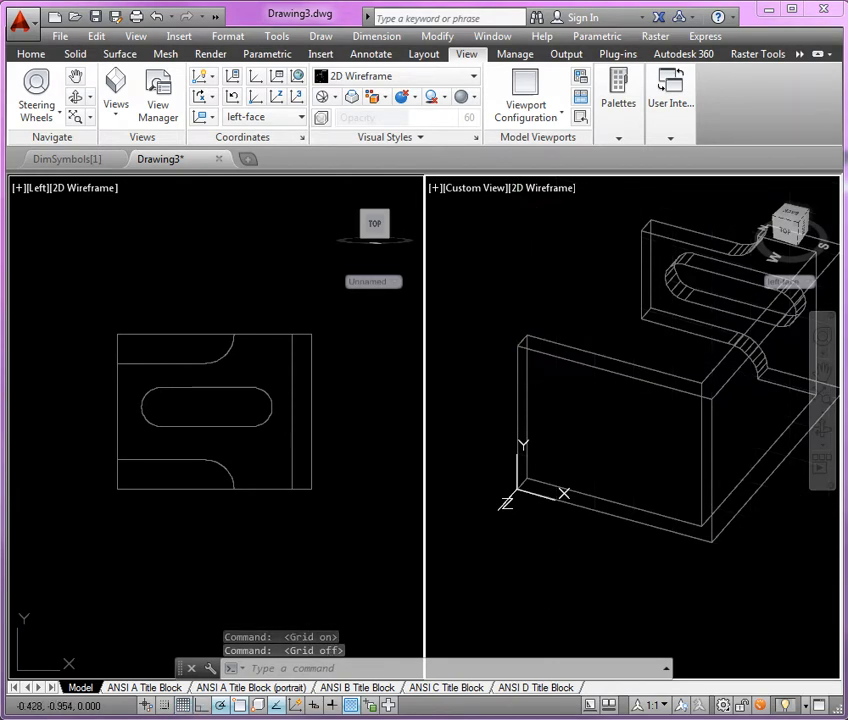
# Switch to VICA BRACKET.pdf in Adobe Acrobat Pro and examine the dimensions of the bracket's left side view
pyautogui.moveTo(0, 90); pyautogui.dragTo(324, 70)
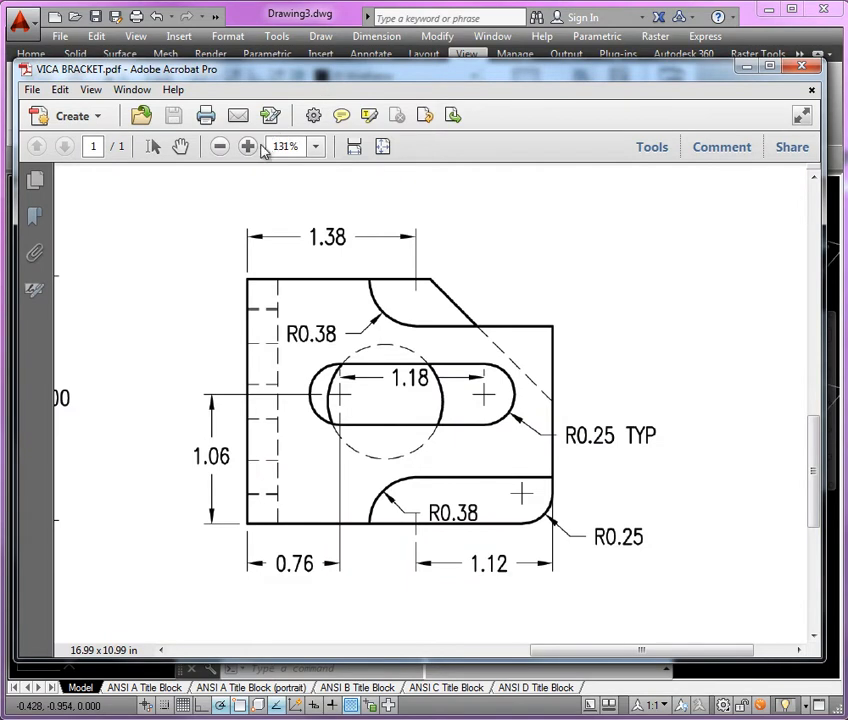
pyautogui.click(354, 147)
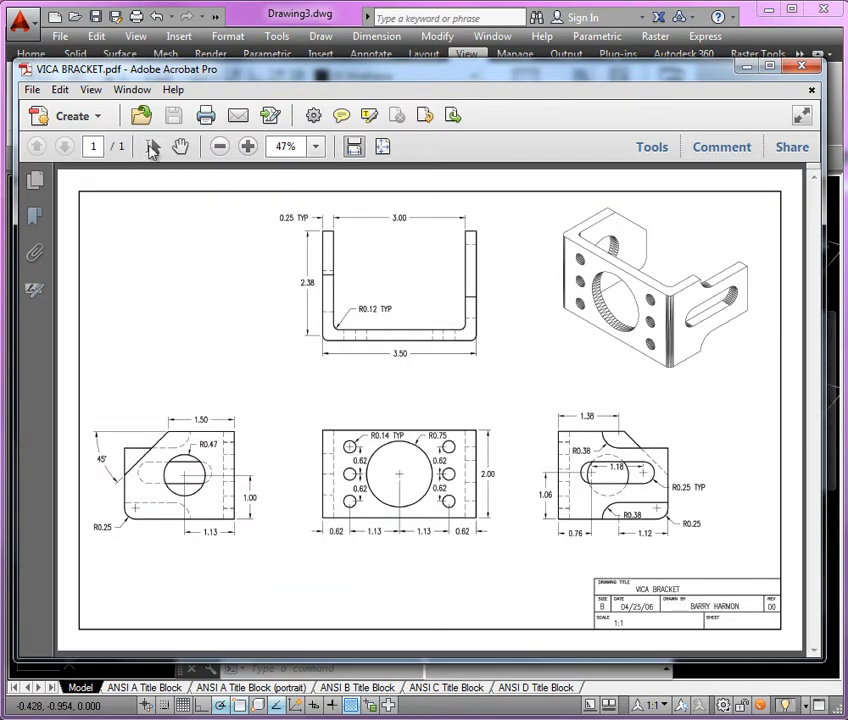
pyautogui.moveTo(84, 400); pyautogui.dragTo(273, 568)
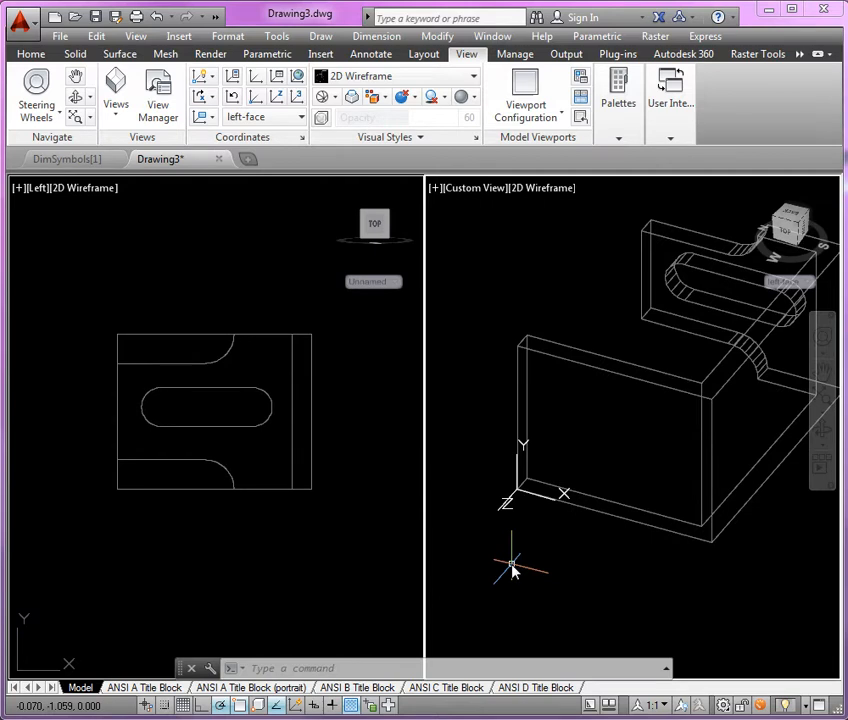
# Draw a horizontal construction line through the left face's lower corner at the bracket's bend, along its bottom edge
pyautogui.write('XL')
pyautogui.press('Return')
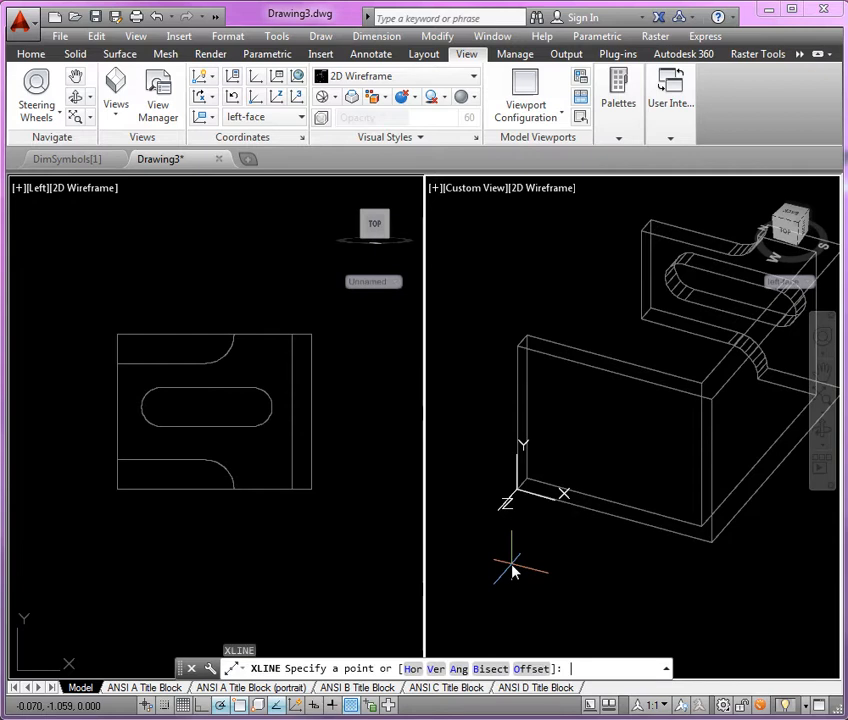
pyautogui.write('h')
pyautogui.press('Return')
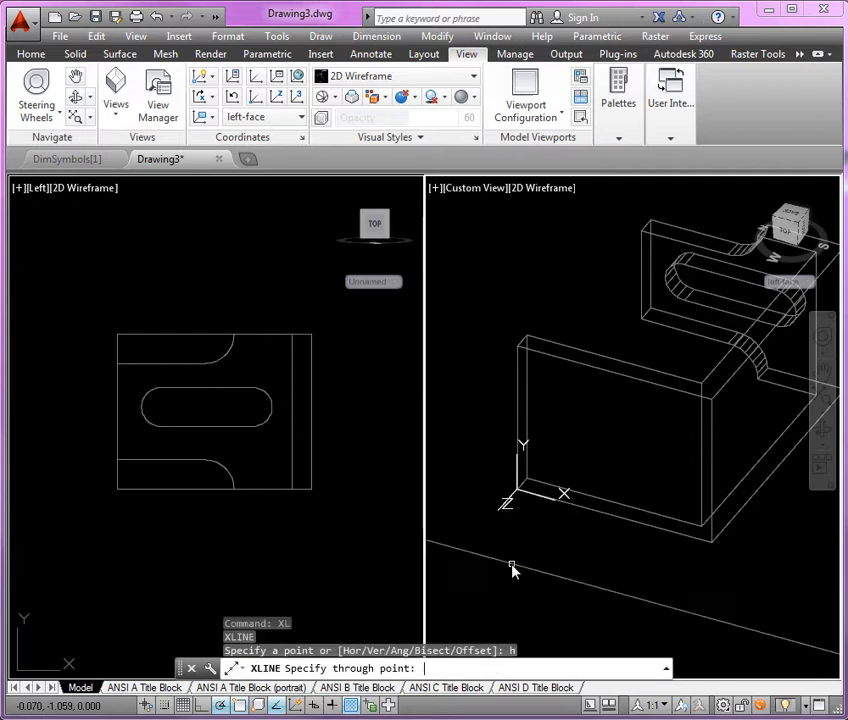
pyautogui.click(715, 546)
pyautogui.press('Return')
# Draw a vertical construction line through the same lower corner of the left face and activate the Left viewport
pyautogui.press('Return')
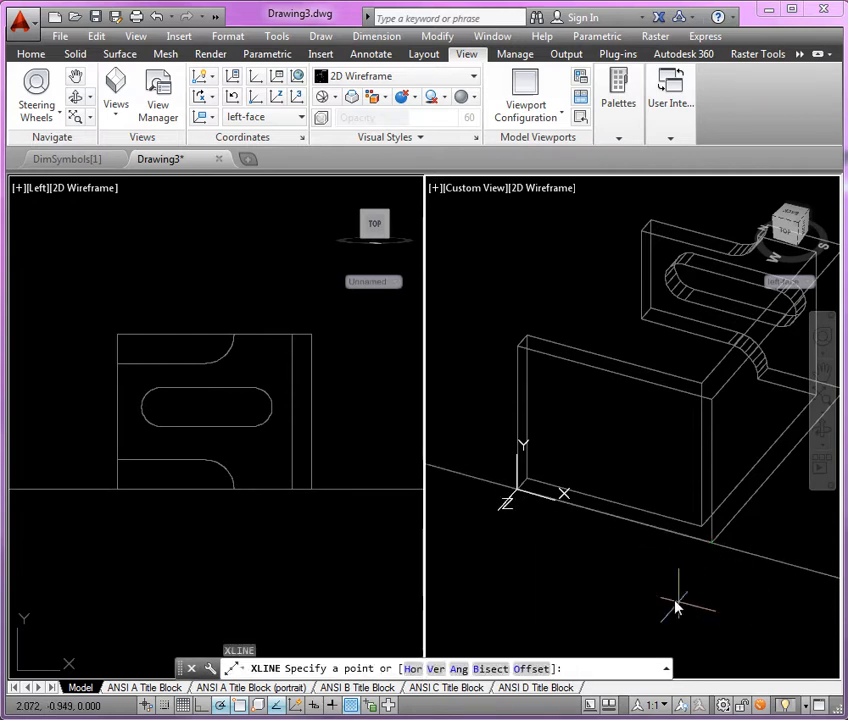
pyautogui.write('v')
pyautogui.press('Return')
pyautogui.click(713, 550)
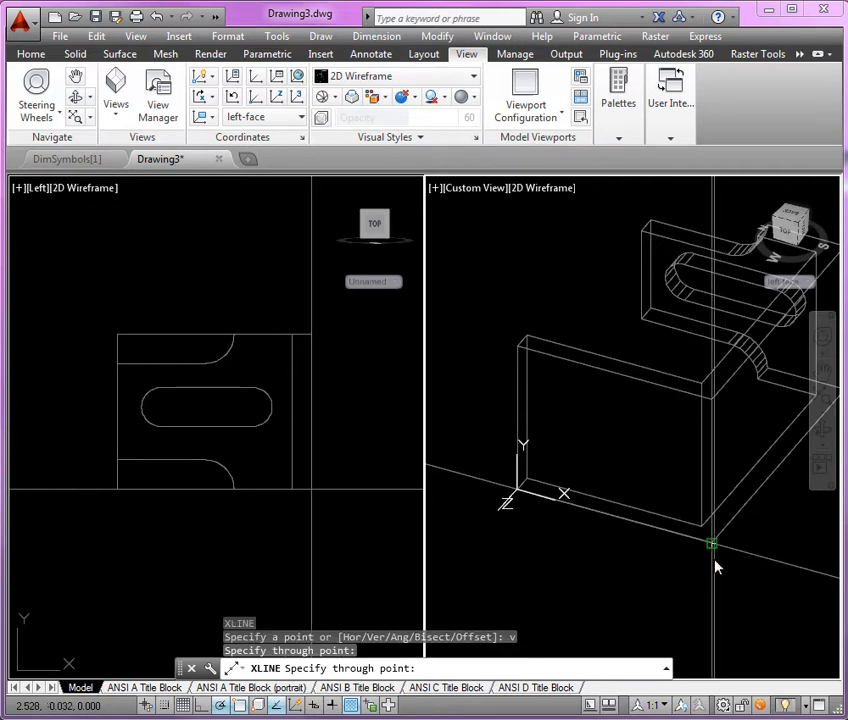
pyautogui.press('Return')
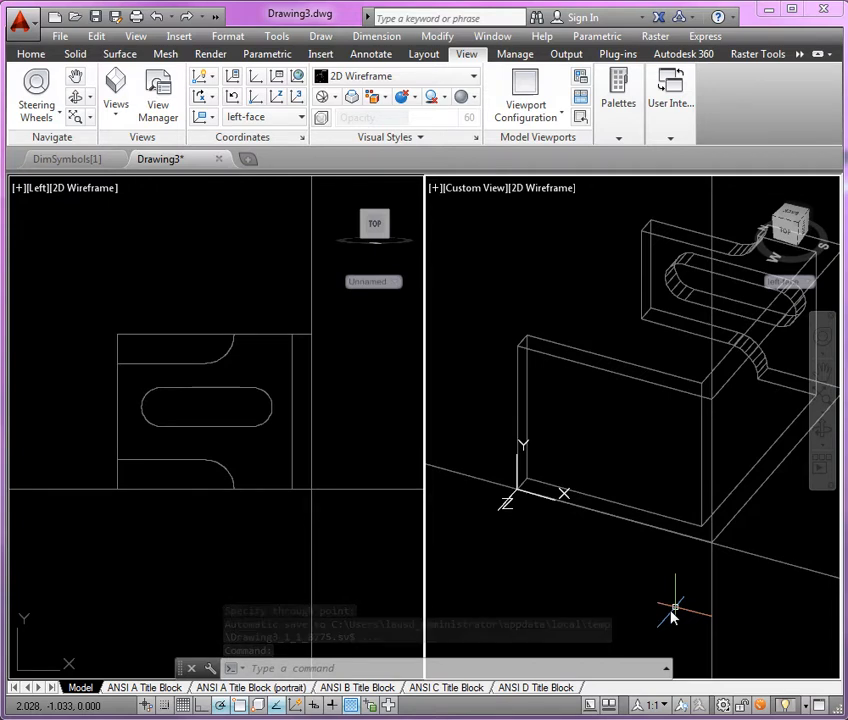
pyautogui.click(365, 386)
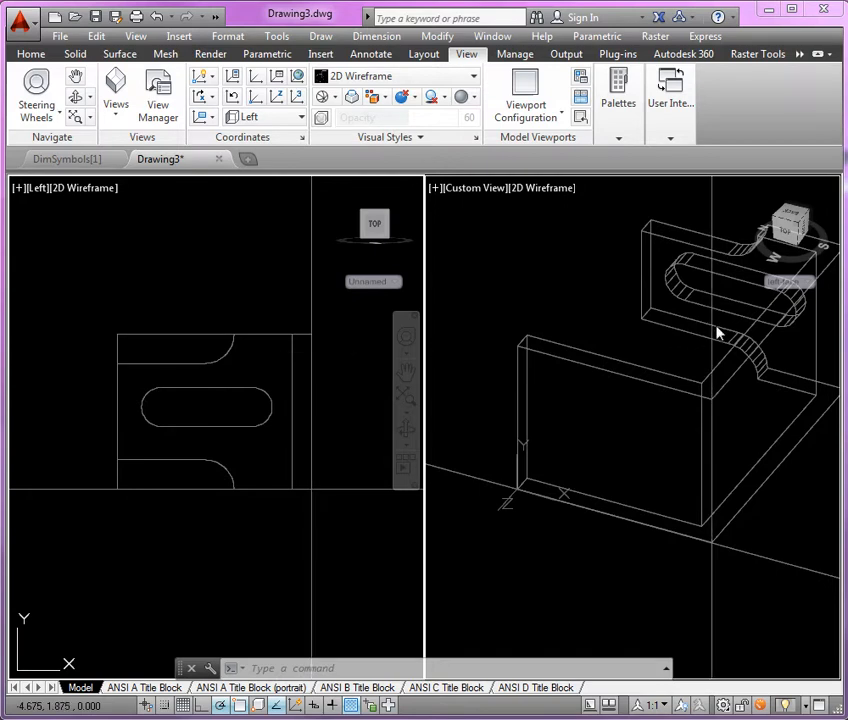
# In the 3D viewport, offset the horizontal construction line at the left face's bottom edge 1 unit upward
pyautogui.click(594, 586)
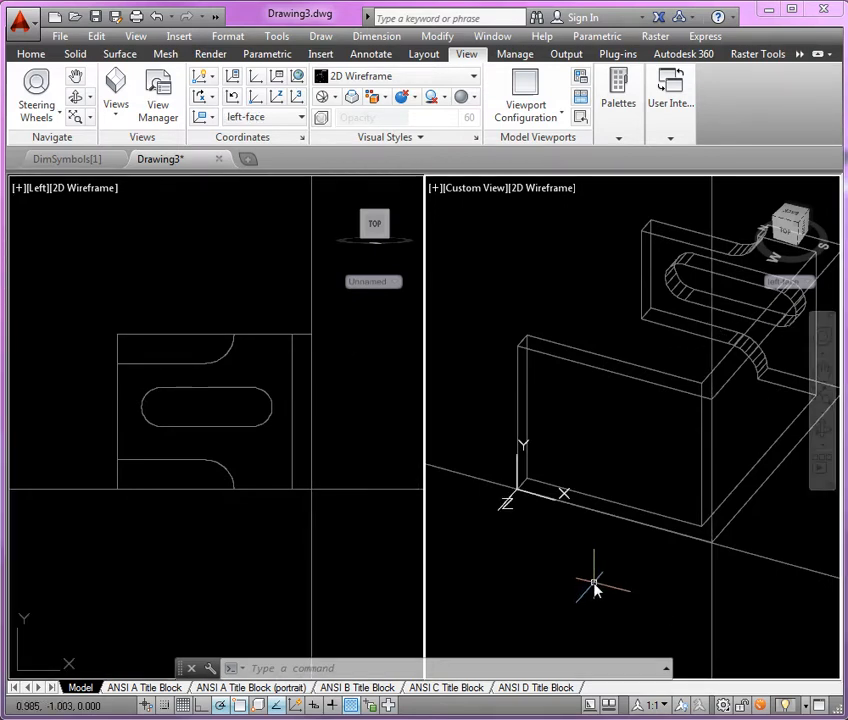
pyautogui.write('o')
pyautogui.press('Return')
pyautogui.write('1')
pyautogui.press('Return')
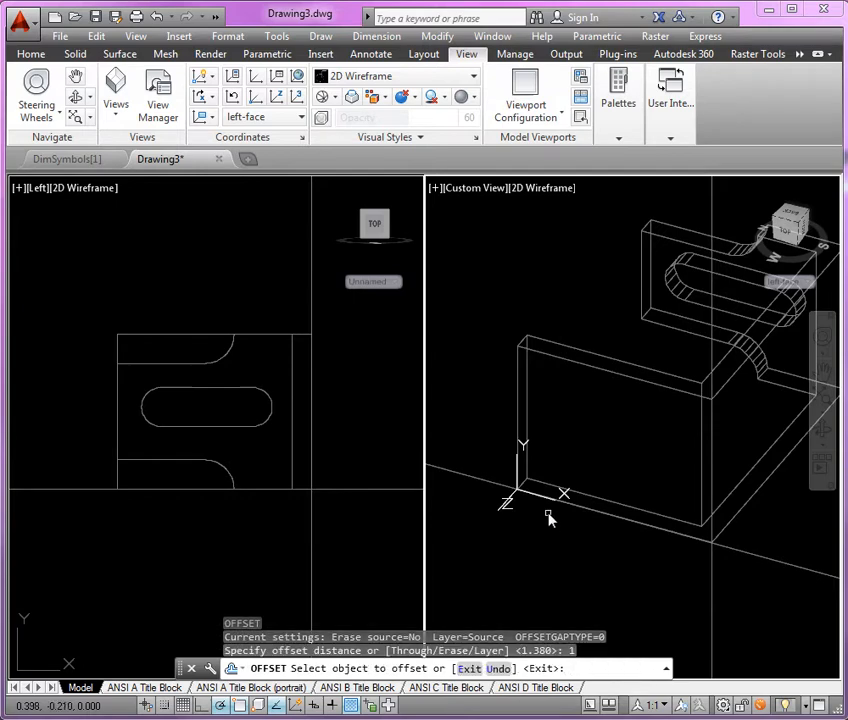
pyautogui.click(502, 493)
pyautogui.click(493, 449)
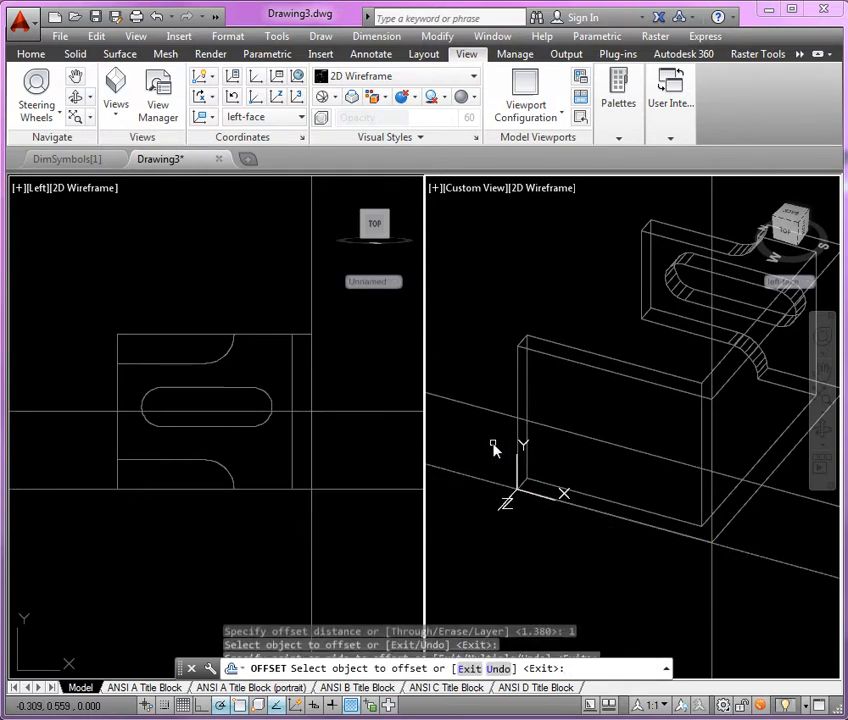
pyautogui.press('Return')
# Offset the vertical construction line at the bend corner 1.13 toward the left face's free end
pyautogui.press('Return')
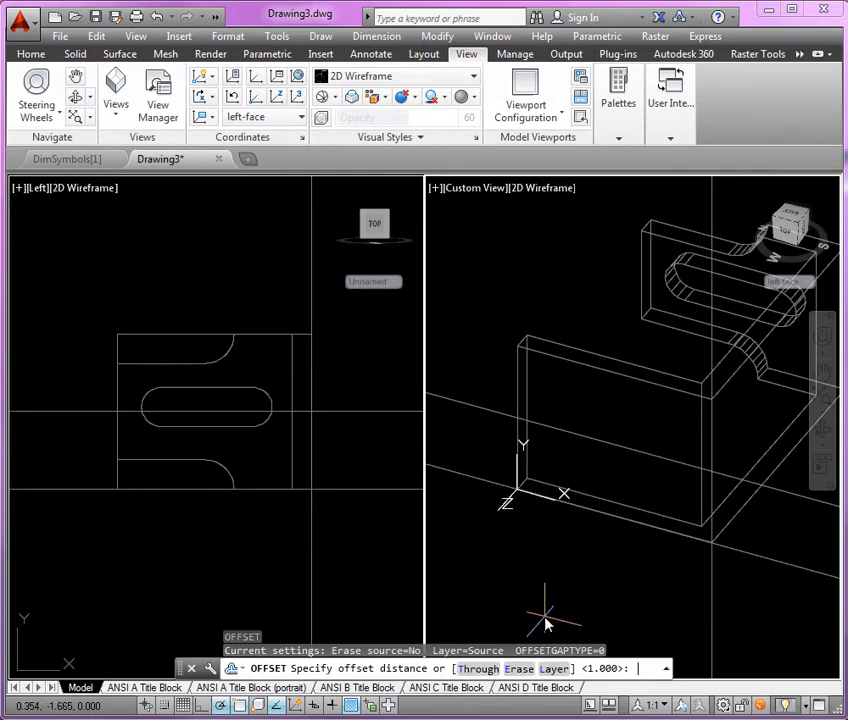
pyautogui.write('1.13')
pyautogui.press('Return')
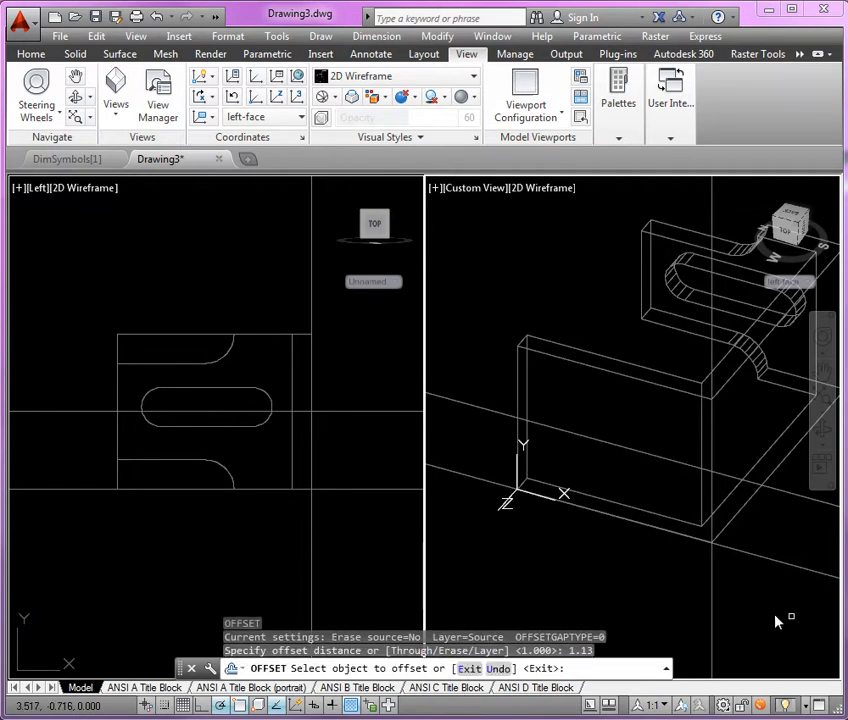
pyautogui.click(716, 612)
pyautogui.click(608, 570)
pyautogui.press('Return')
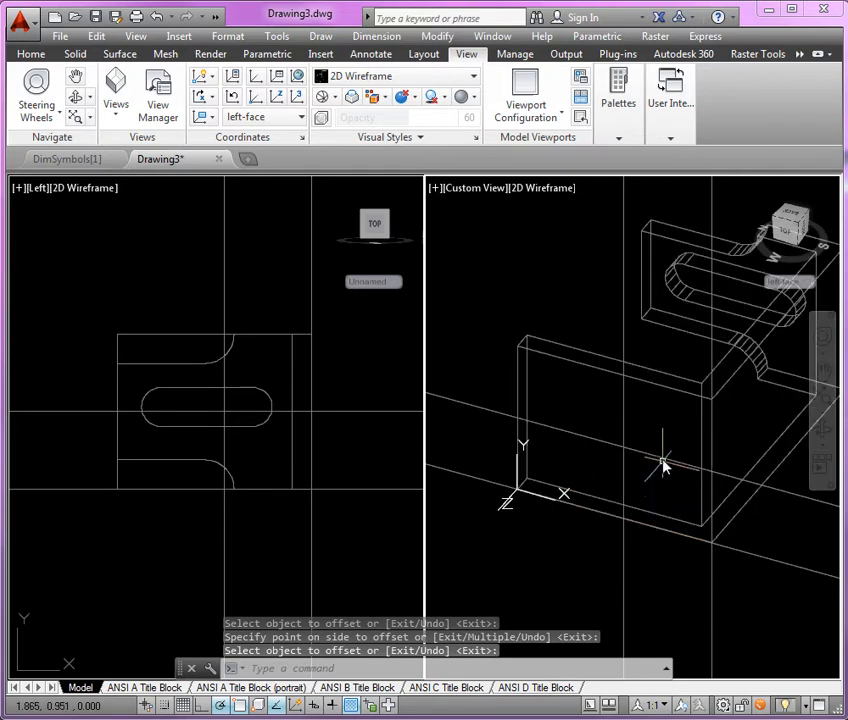
# Draw a circle of radius .47 on the left face, centred where the two offset construction lines cross
pyautogui.scroll(2, 663, 462)
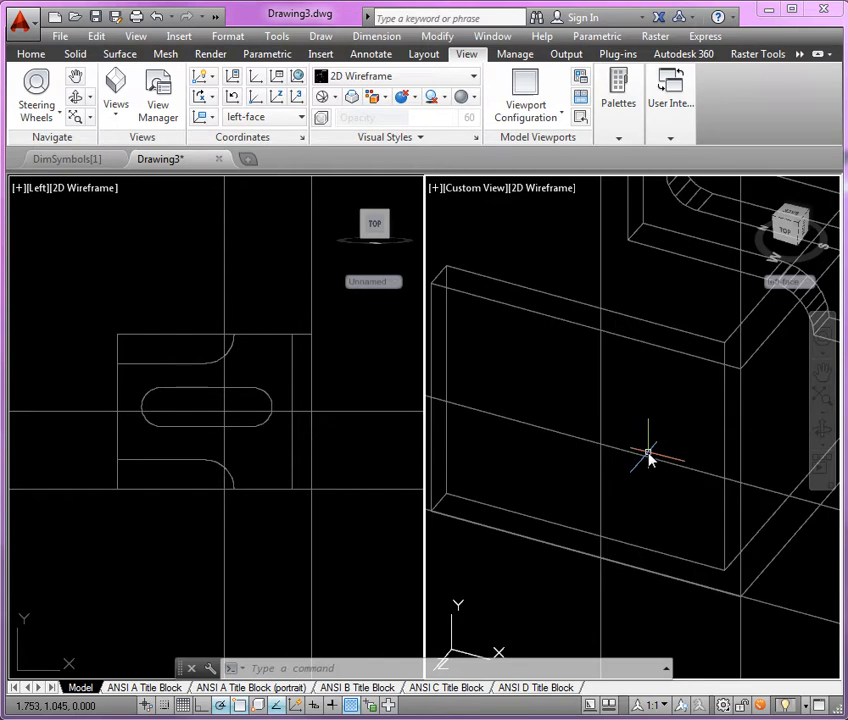
pyautogui.write('c')
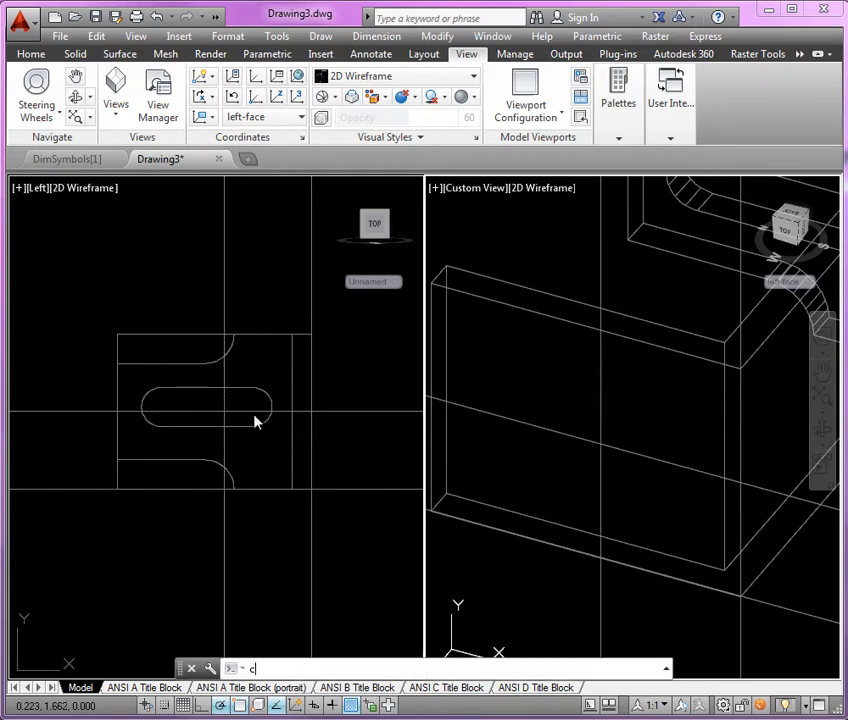
pyautogui.press('Return')
pyautogui.click(600, 446)
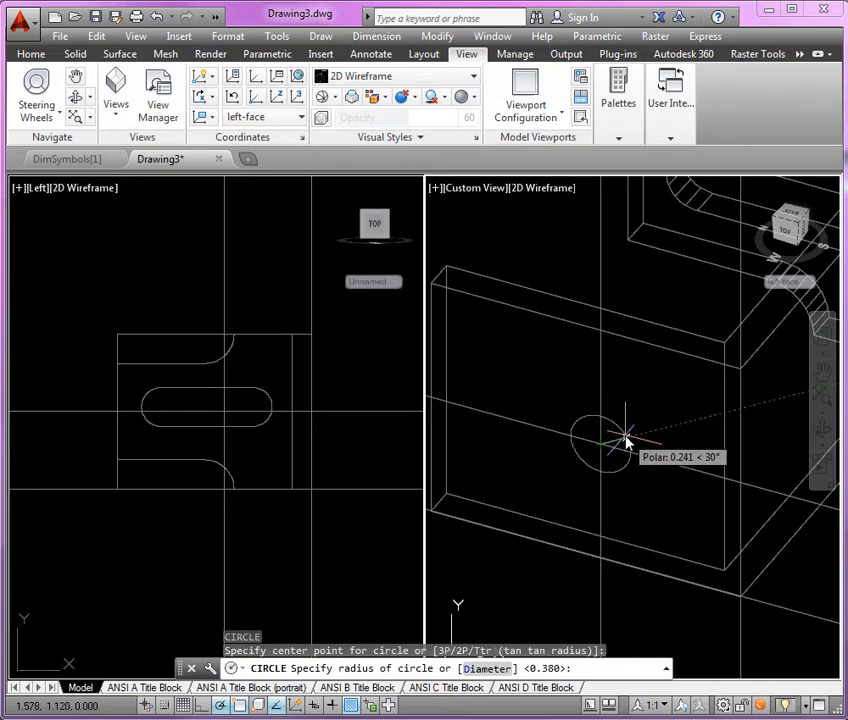
pyautogui.write('.47')
pyautogui.press('Return')
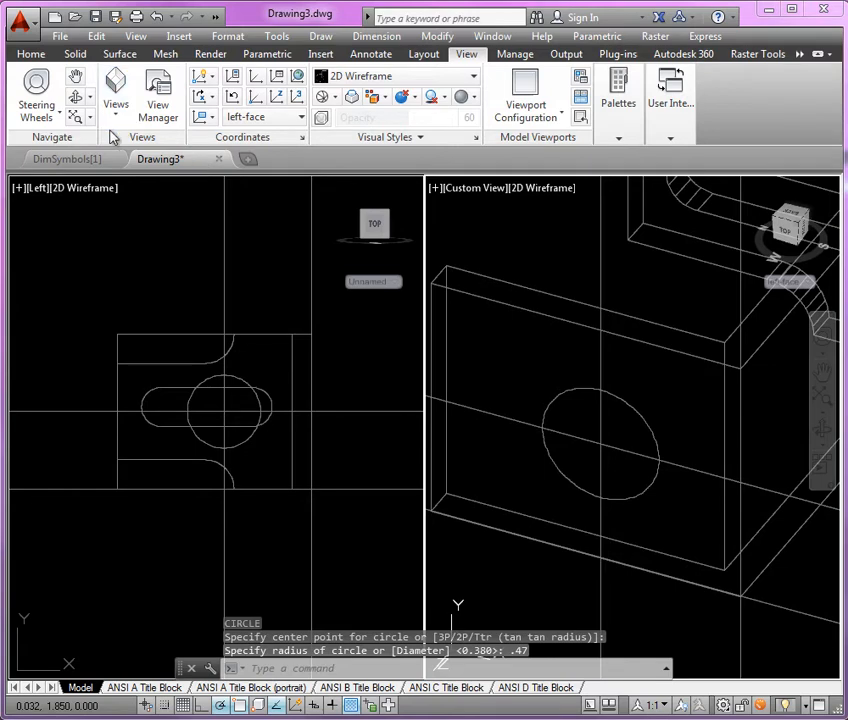
# Extrude the circle through the left plate, setting its depth by the plate's inner upper corner endpoint
pyautogui.click(31, 54)
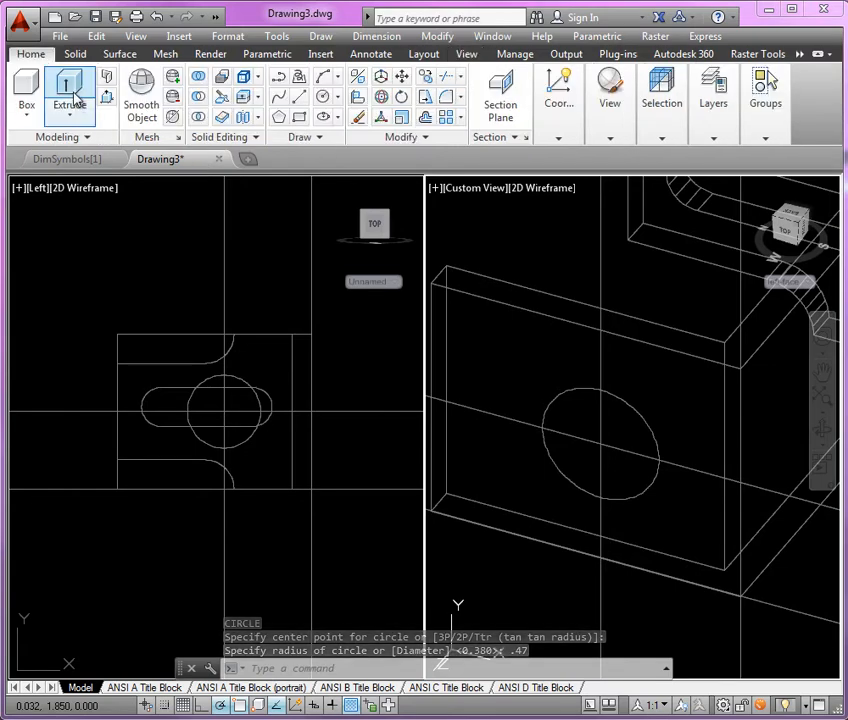
pyautogui.click(75, 98)
pyautogui.click(636, 412)
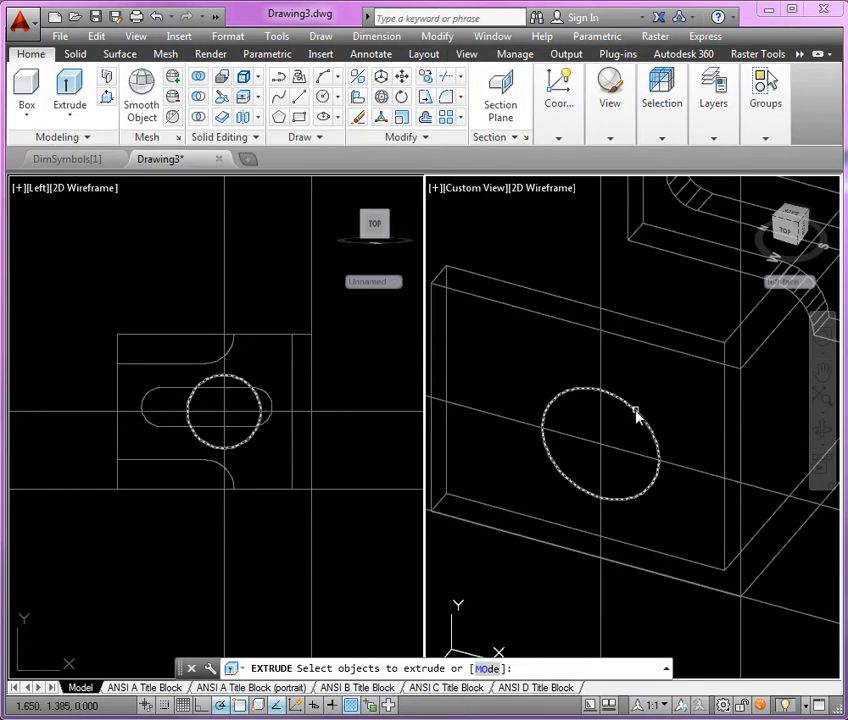
pyautogui.press('Return')
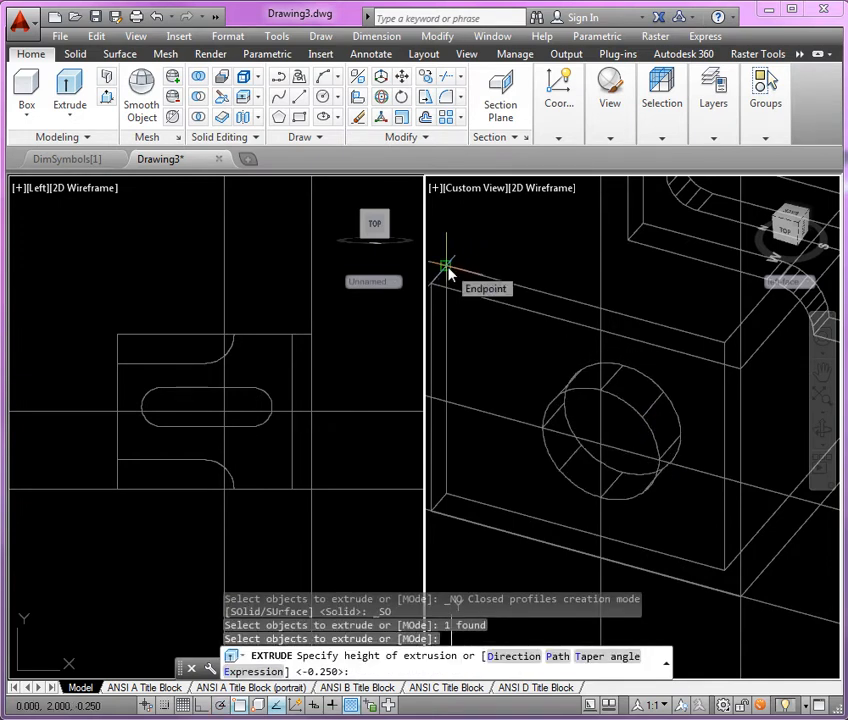
pyautogui.click(449, 273)
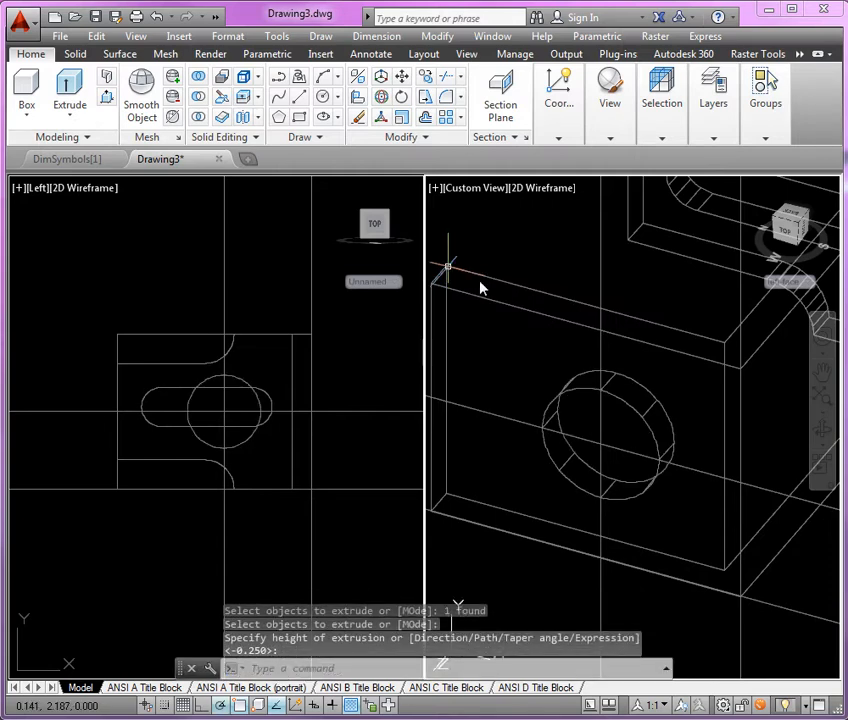
# Display the 3D viewport in the Conceptual visual style and subtract the extruded cylinder from the bracket to cut the hole
pyautogui.click(548, 196)
pyautogui.click(602, 247)
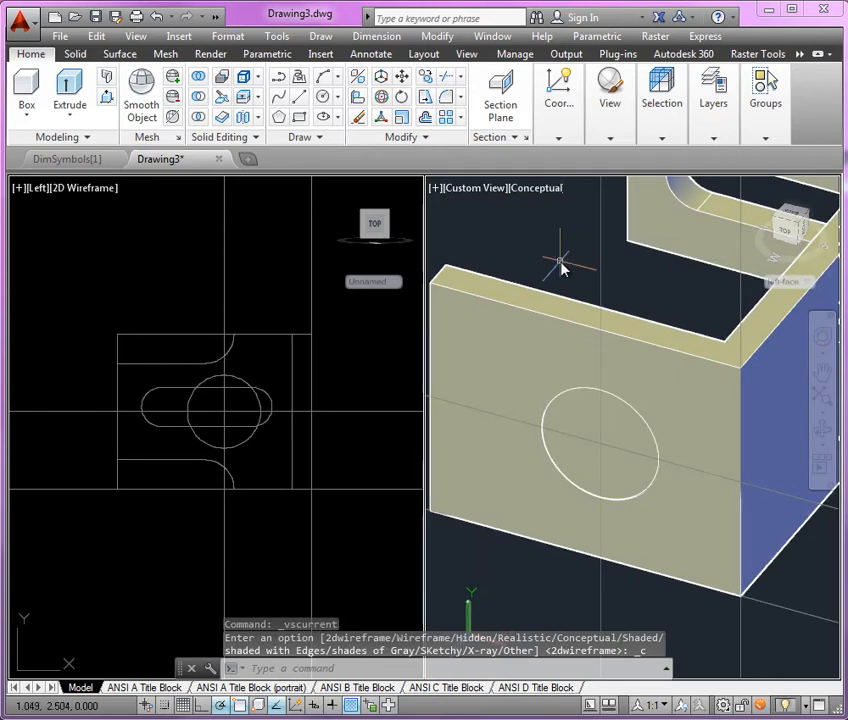
pyautogui.click(206, 103)
pyautogui.click(460, 298)
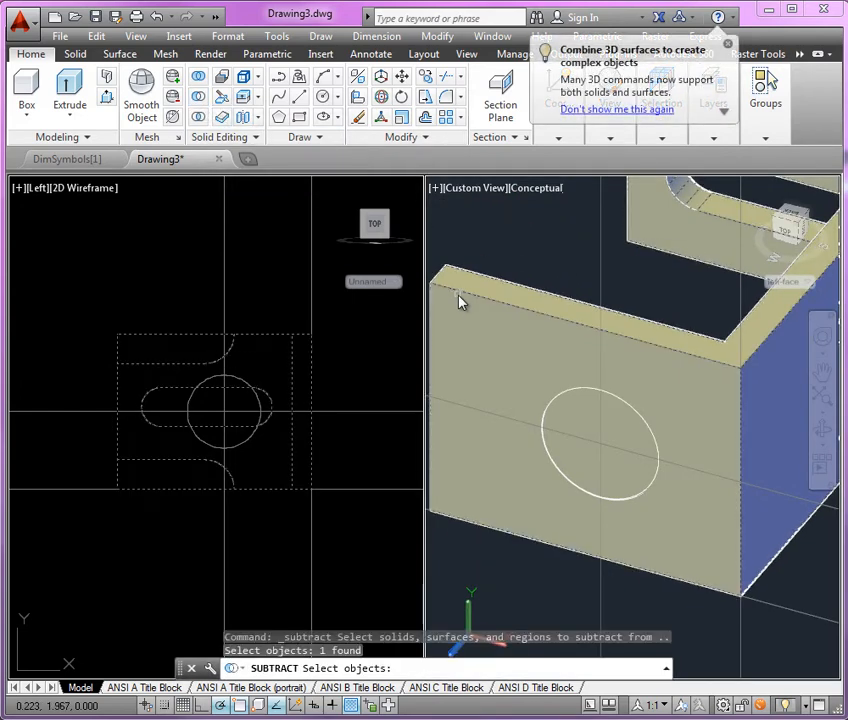
pyautogui.press('Return')
pyautogui.click(549, 411)
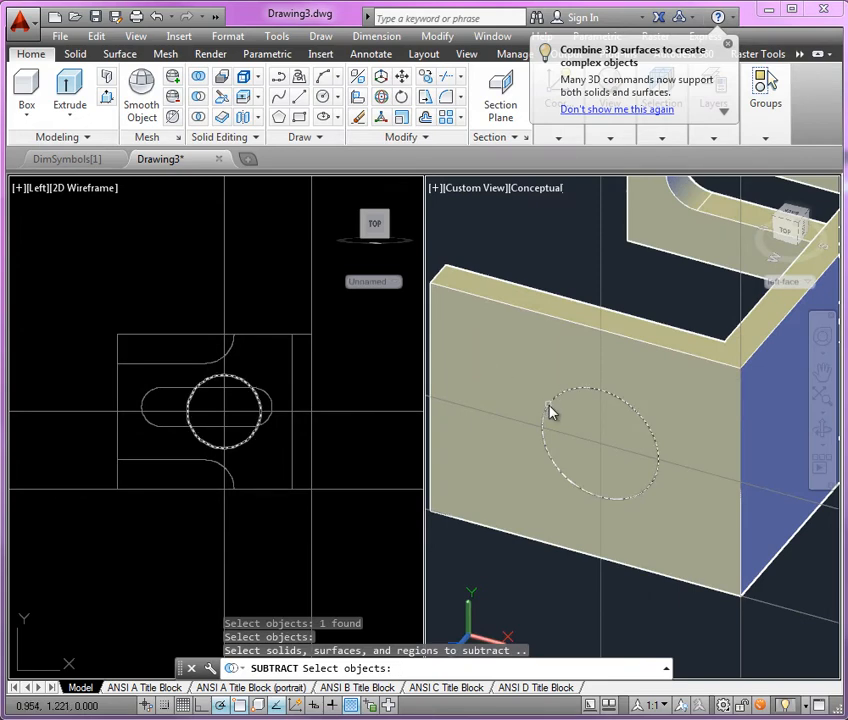
pyautogui.press('Return')
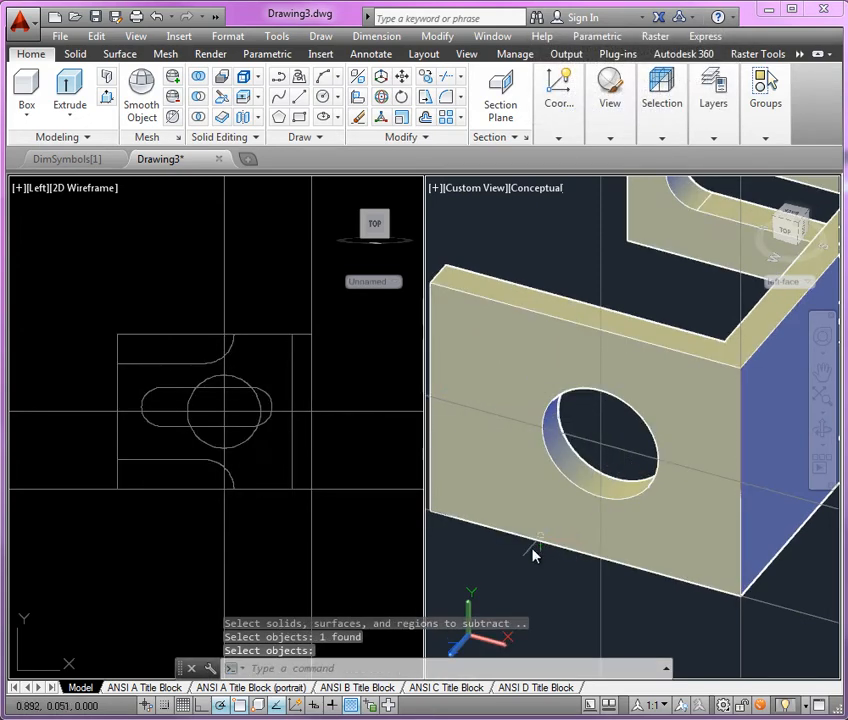
pyautogui.moveTo(536, 570); pyautogui.dragTo(619, 562, button='middle')
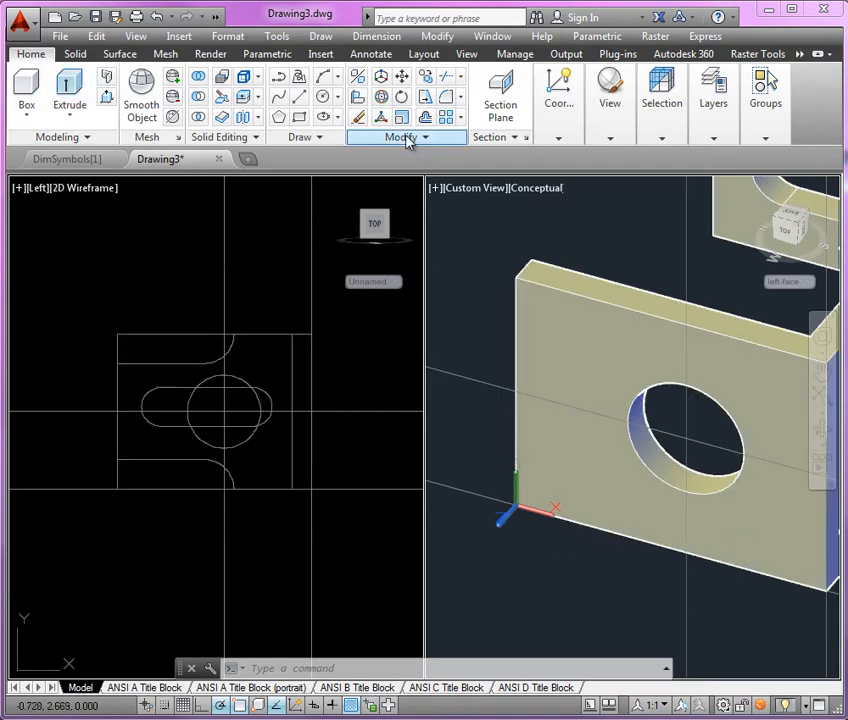
pyautogui.click(460, 97)
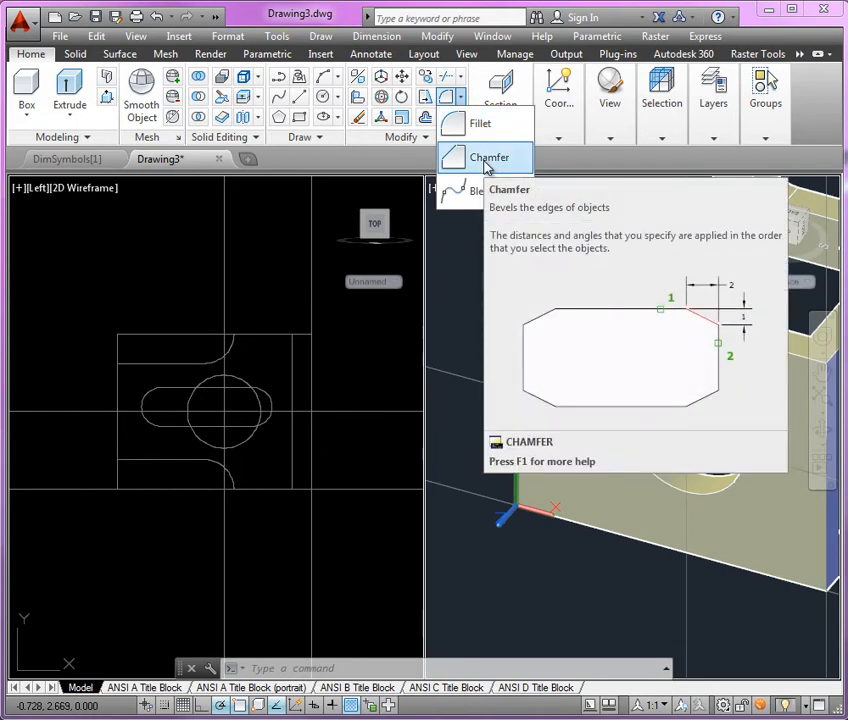
pyautogui.click(487, 160)
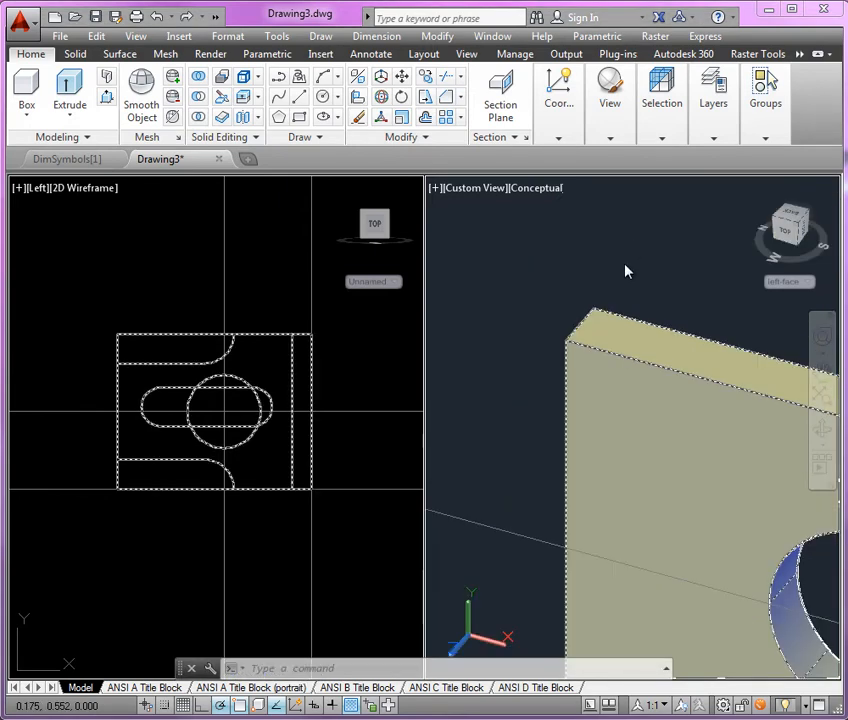
# Chamfer the short upper corner edge at the left plate's free end, using its end face as base surface and both distances of 1.000
pyautogui.click(822, 430)
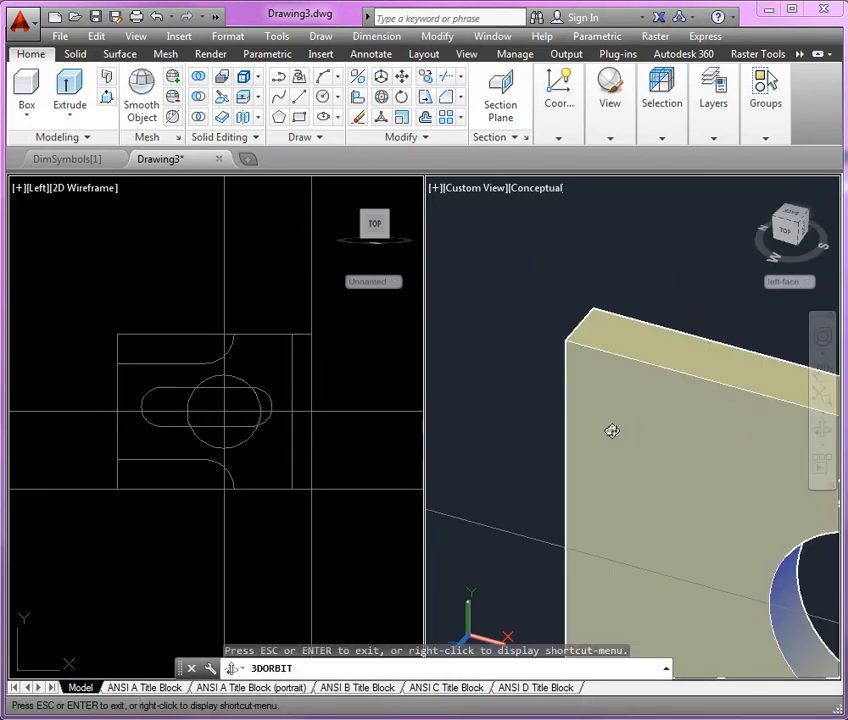
pyautogui.moveTo(610, 430); pyautogui.dragTo(716, 430)
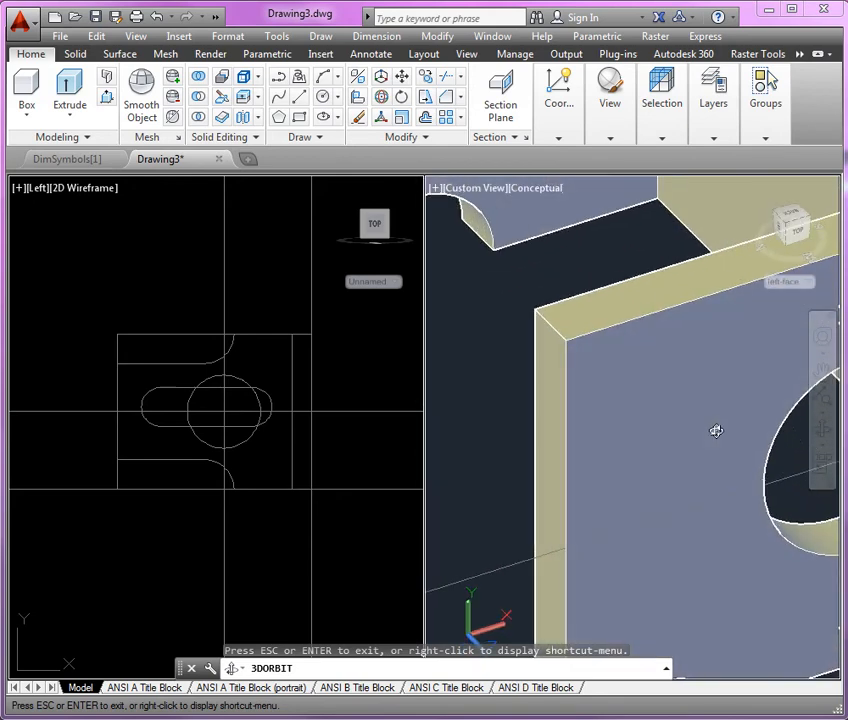
pyautogui.press('Escape')
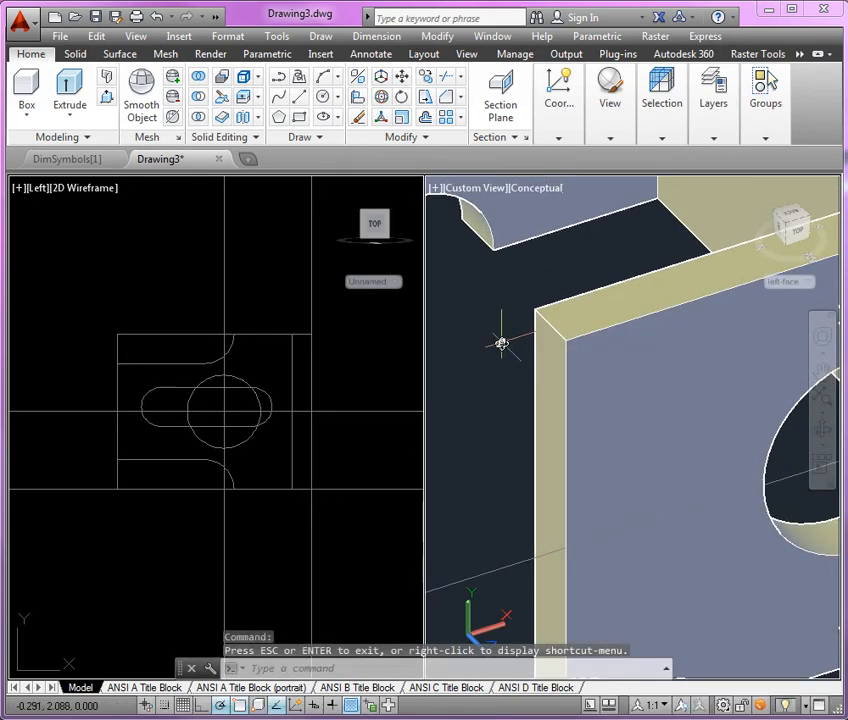
pyautogui.click(446, 100)
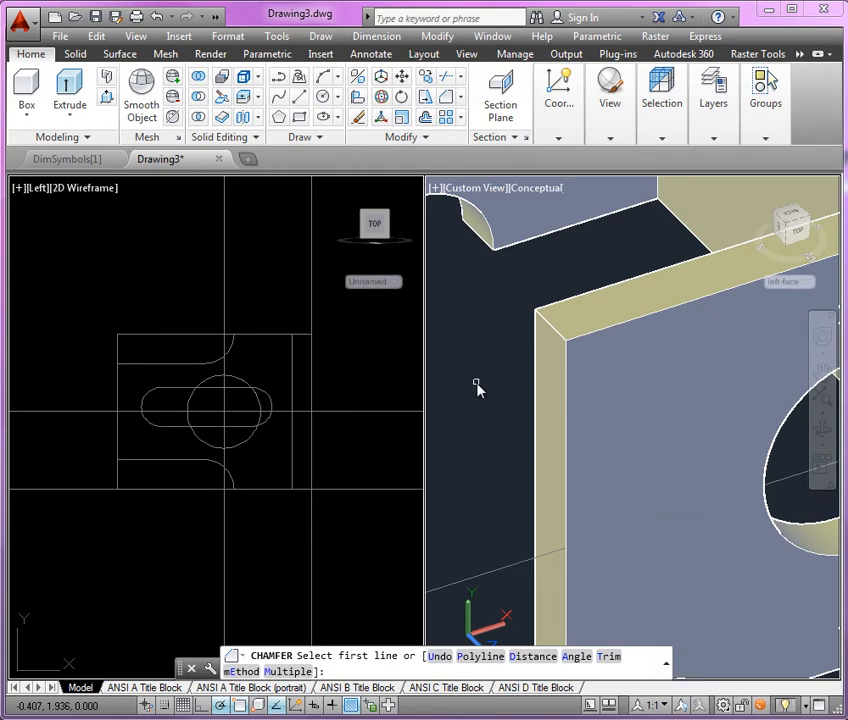
pyautogui.write('d')
pyautogui.press('Return')
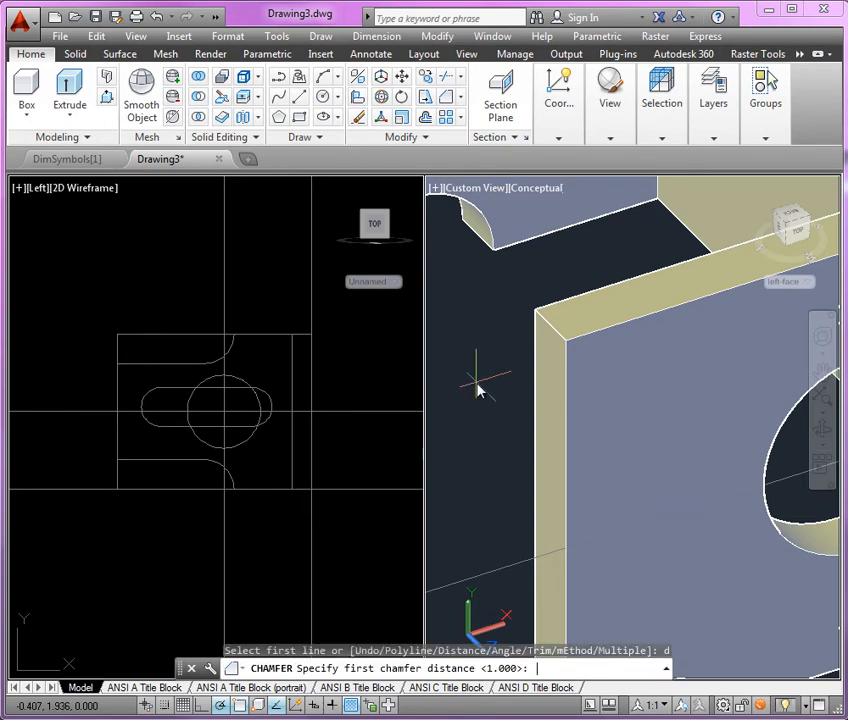
pyautogui.press('Return')
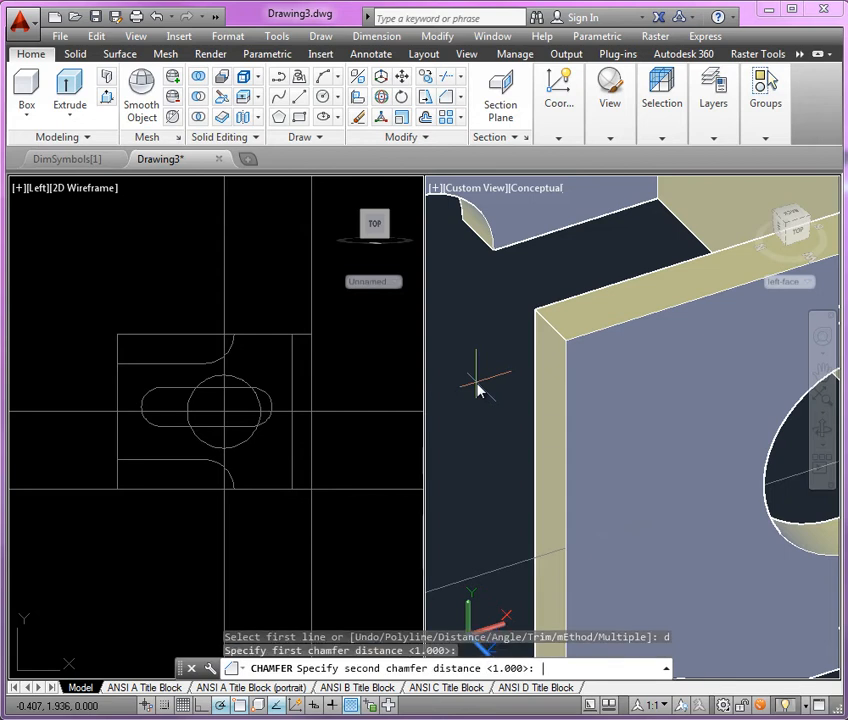
pyautogui.press('Return')
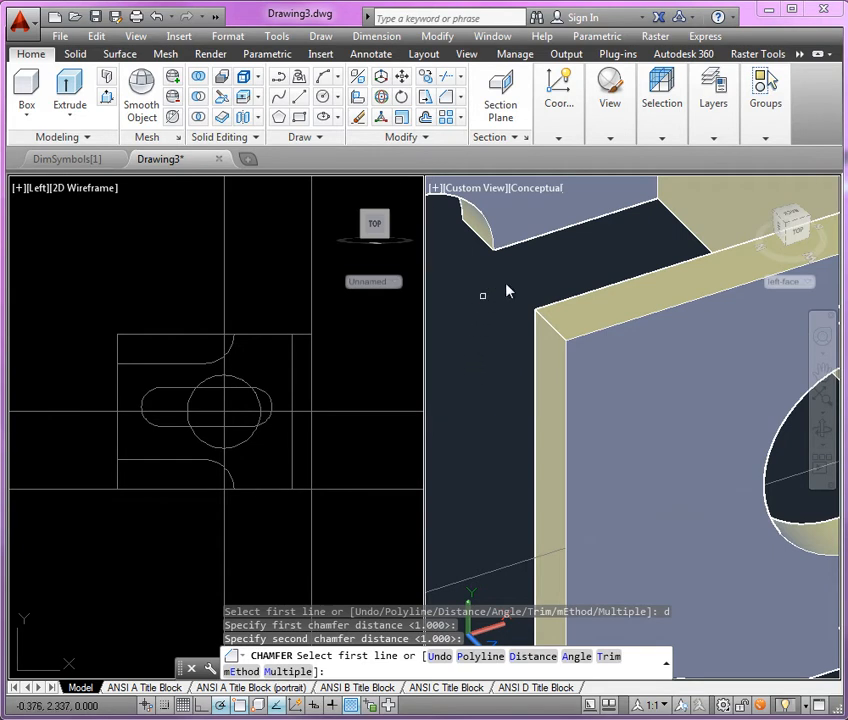
pyautogui.click(557, 336)
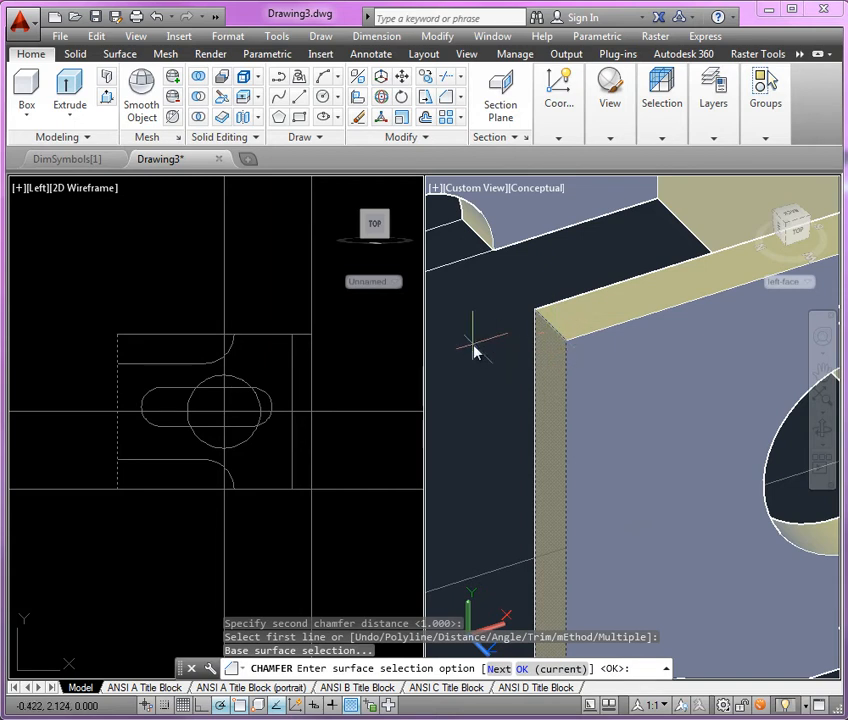
pyautogui.press('Return')
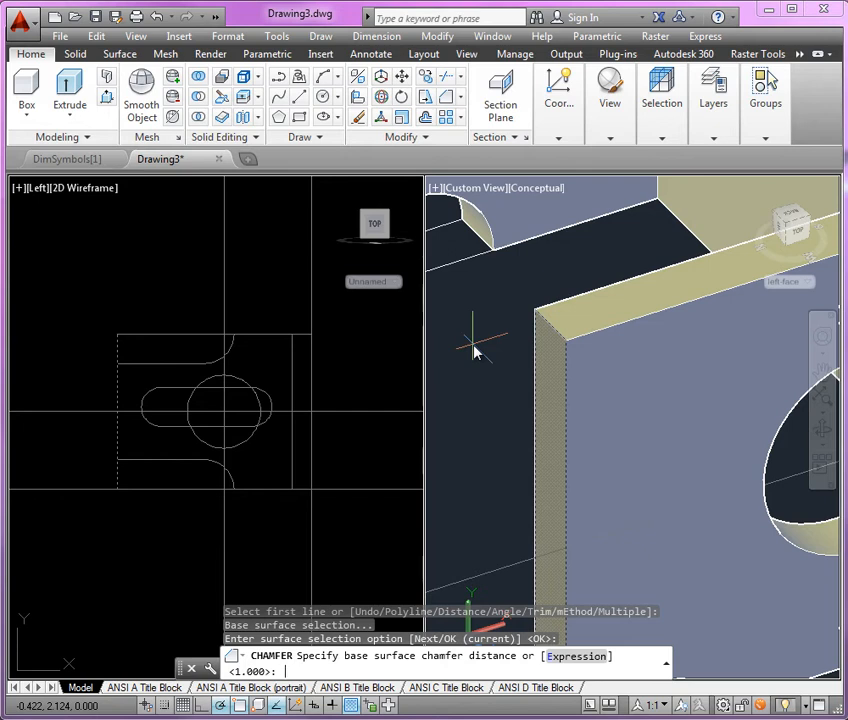
pyautogui.press('Return')
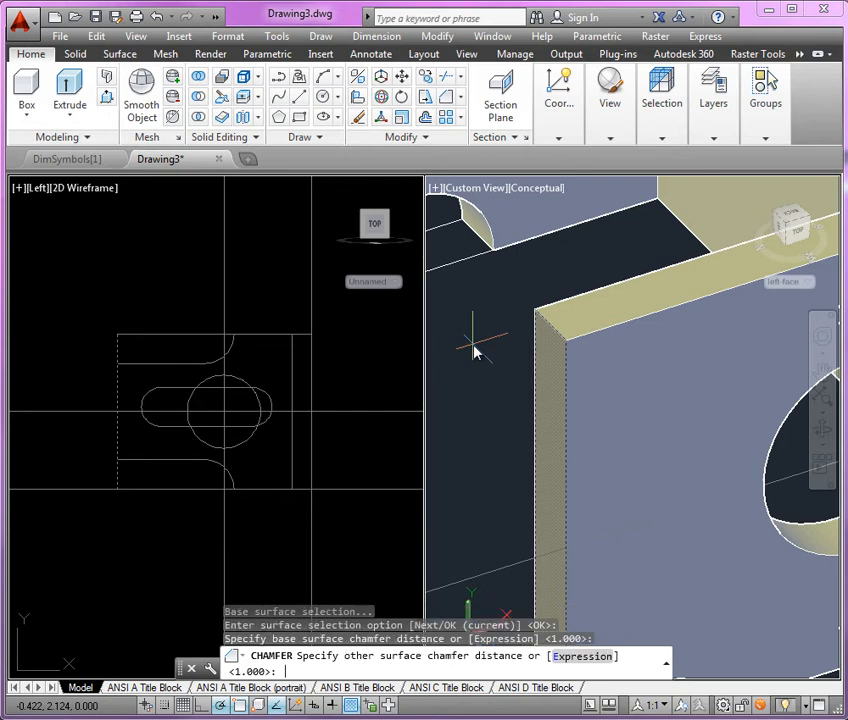
pyautogui.press('Return')
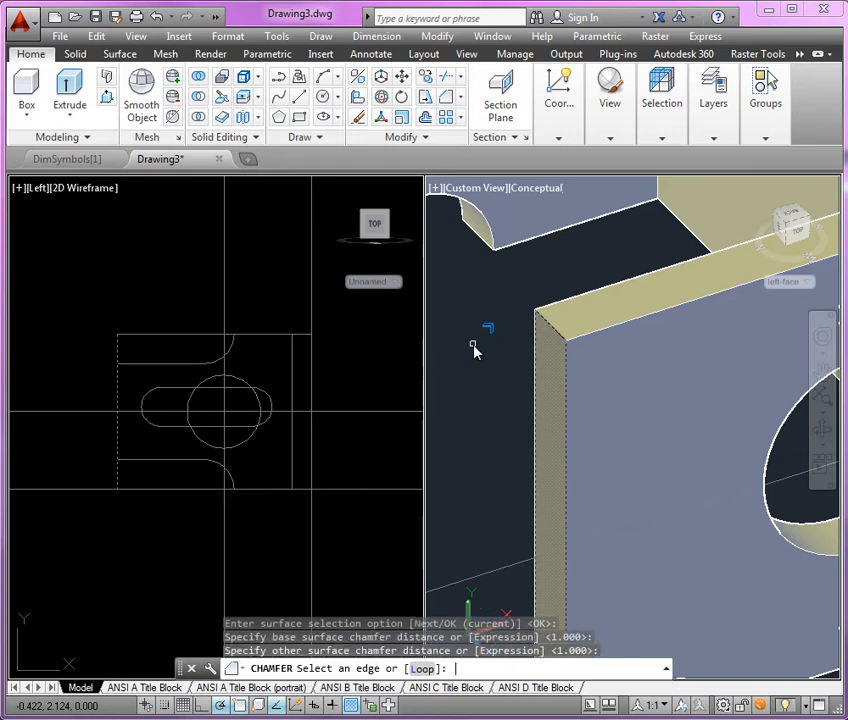
pyautogui.click(555, 331)
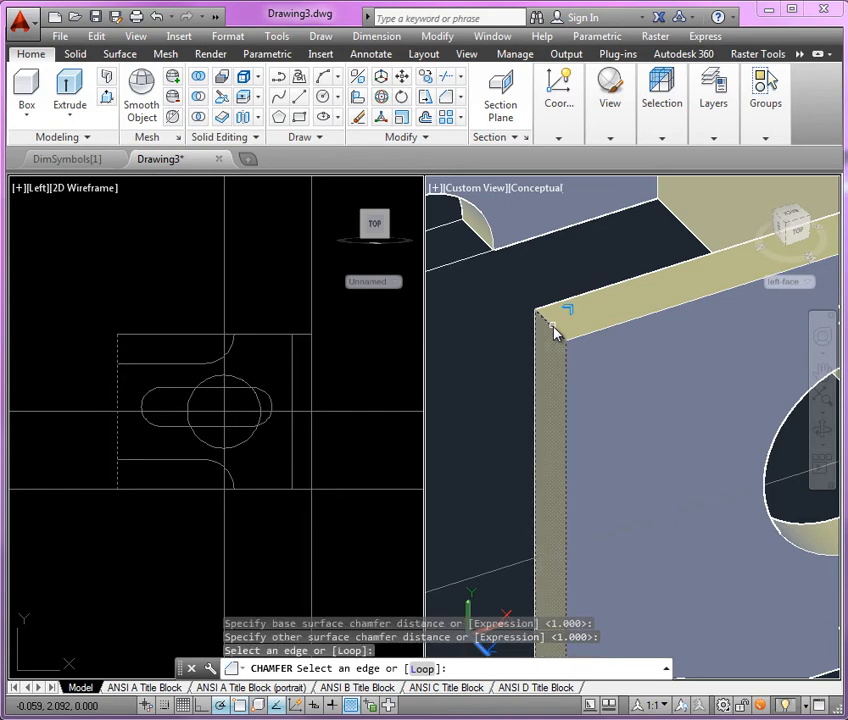
pyautogui.press('Return')
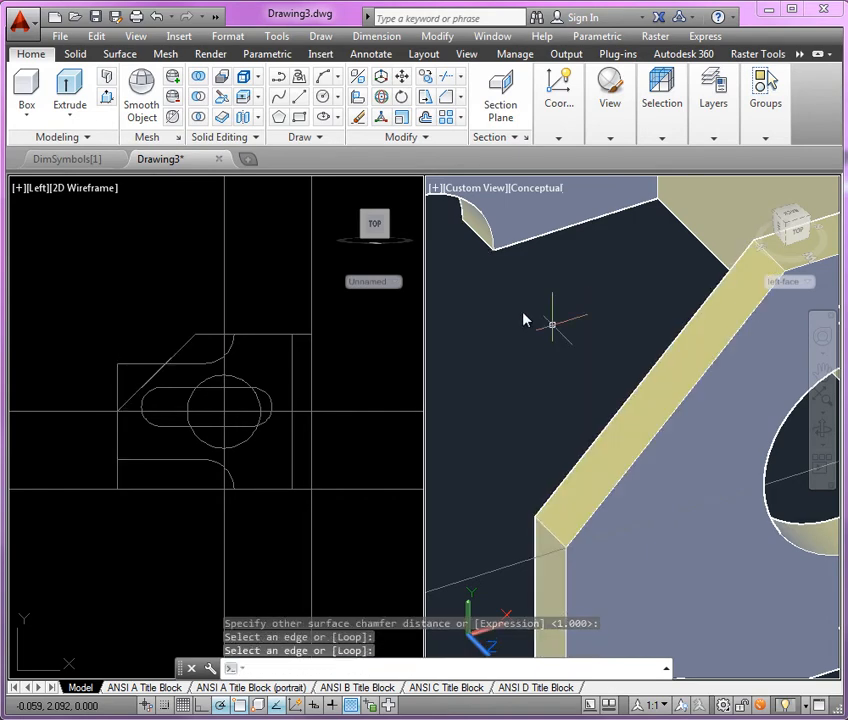
pyautogui.scroll(-5, 523, 318)
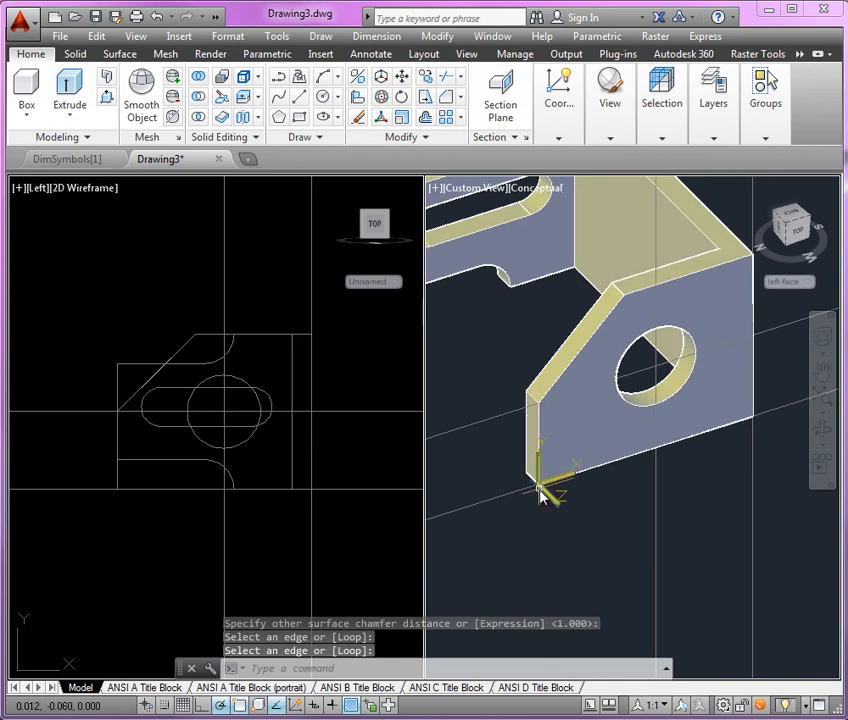
# Fillet the short lower corner edge at the left plate's free end, at the UCS origin, with a radius of .25
pyautogui.scroll(5, 541, 495)
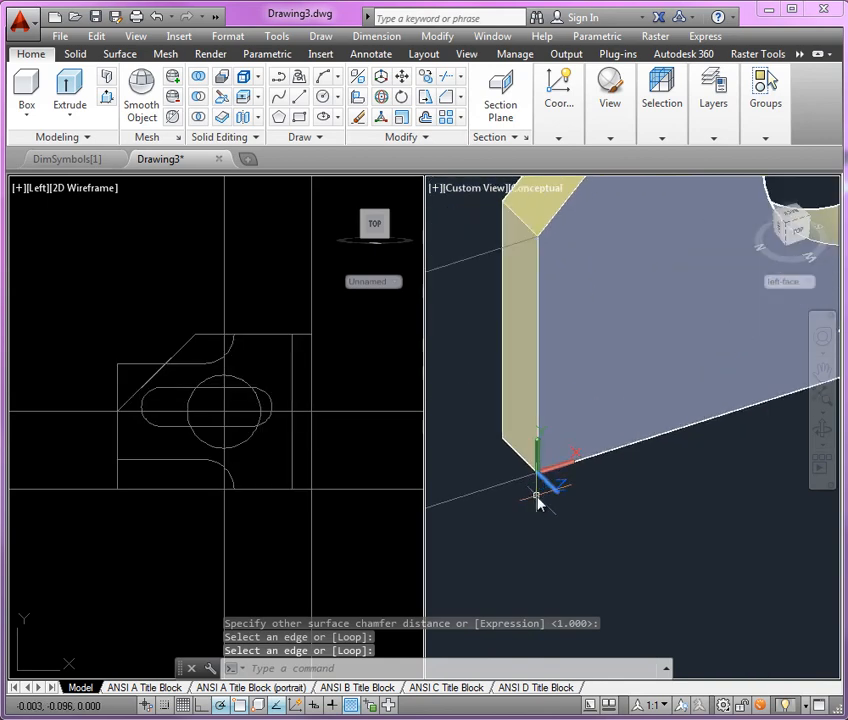
pyautogui.click(822, 430)
pyautogui.moveTo(634, 531); pyautogui.dragTo(627, 441)
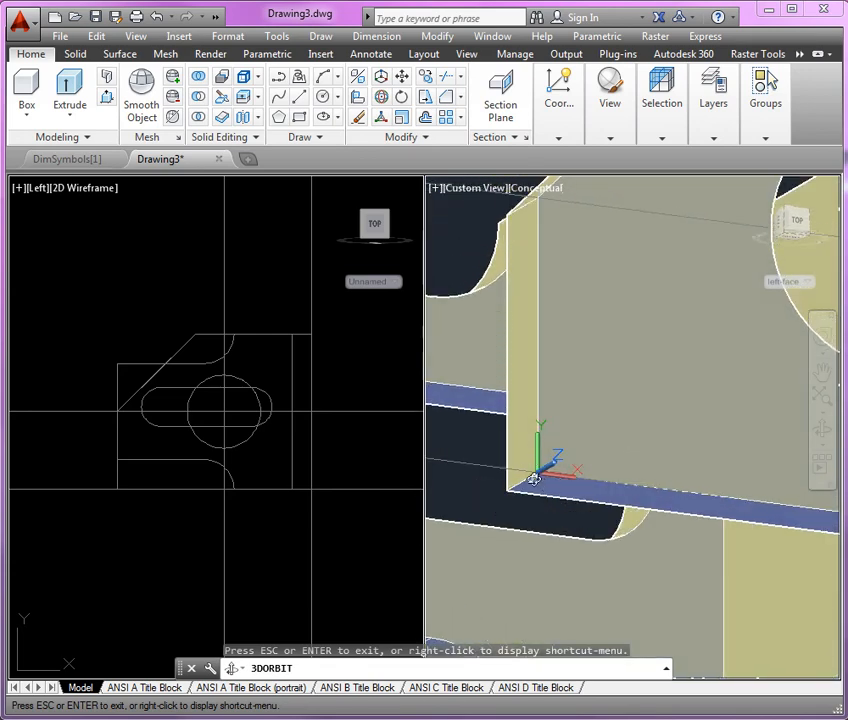
pyautogui.press('Escape')
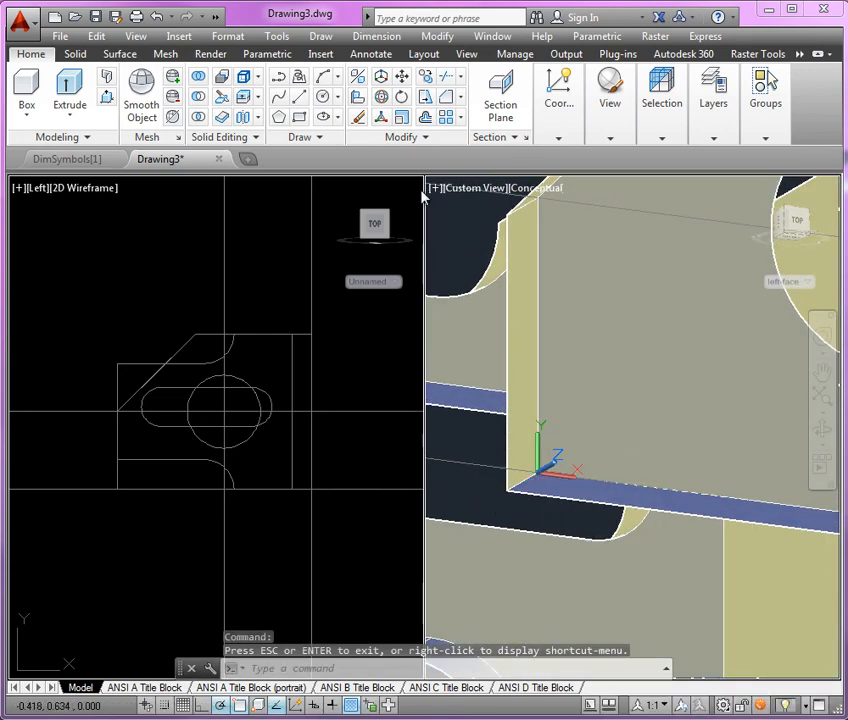
pyautogui.click(459, 98)
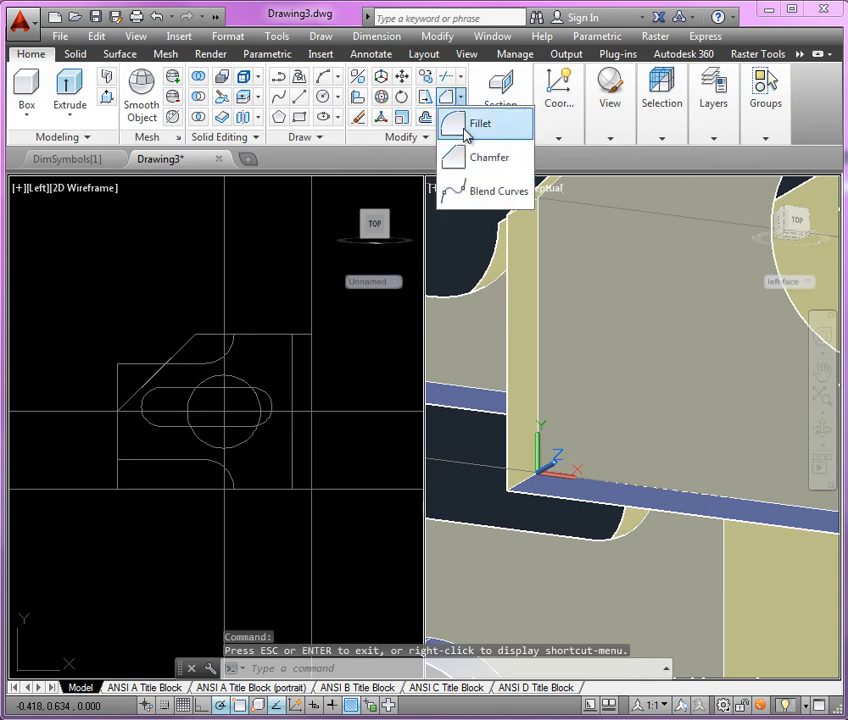
pyautogui.click(478, 124)
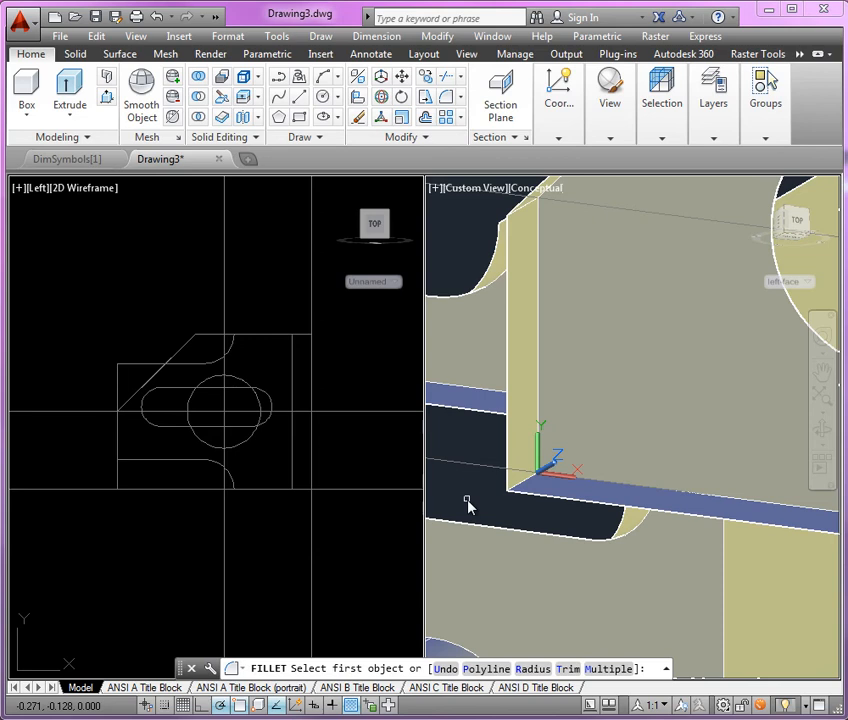
pyautogui.write('r')
pyautogui.press('Return')
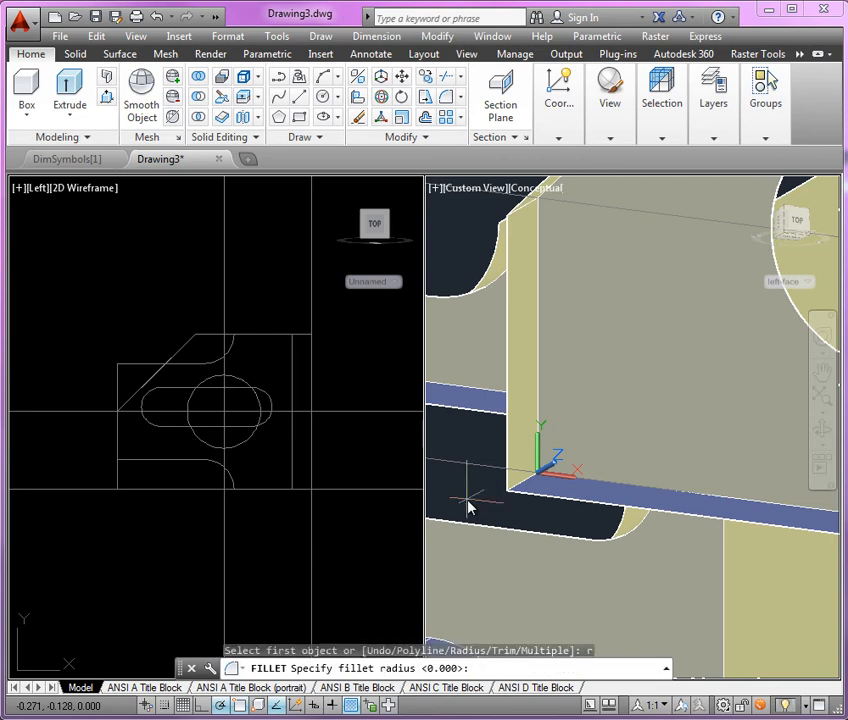
pyautogui.write('.25')
pyautogui.press('Return')
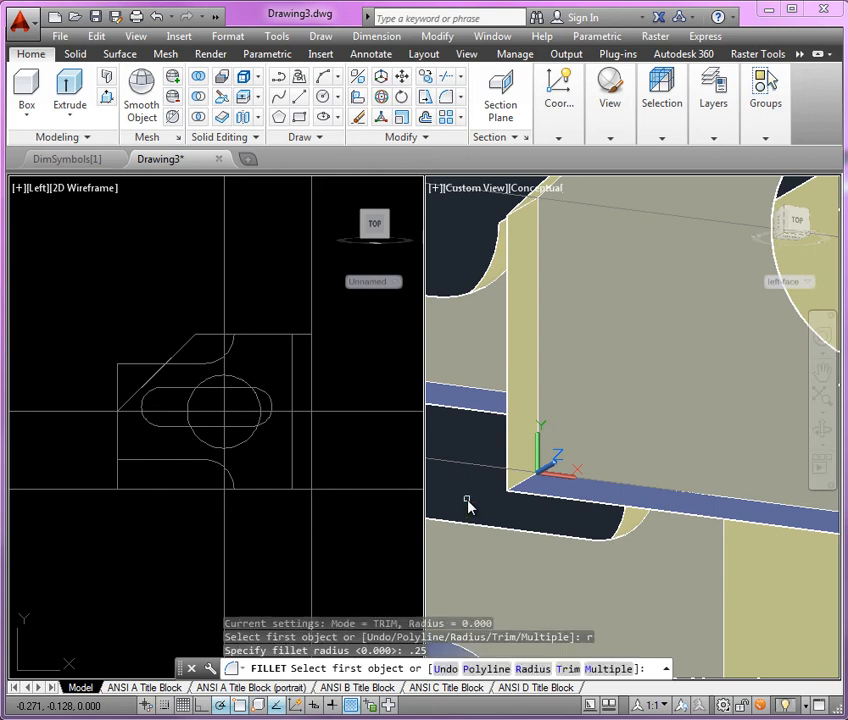
pyautogui.click(520, 487)
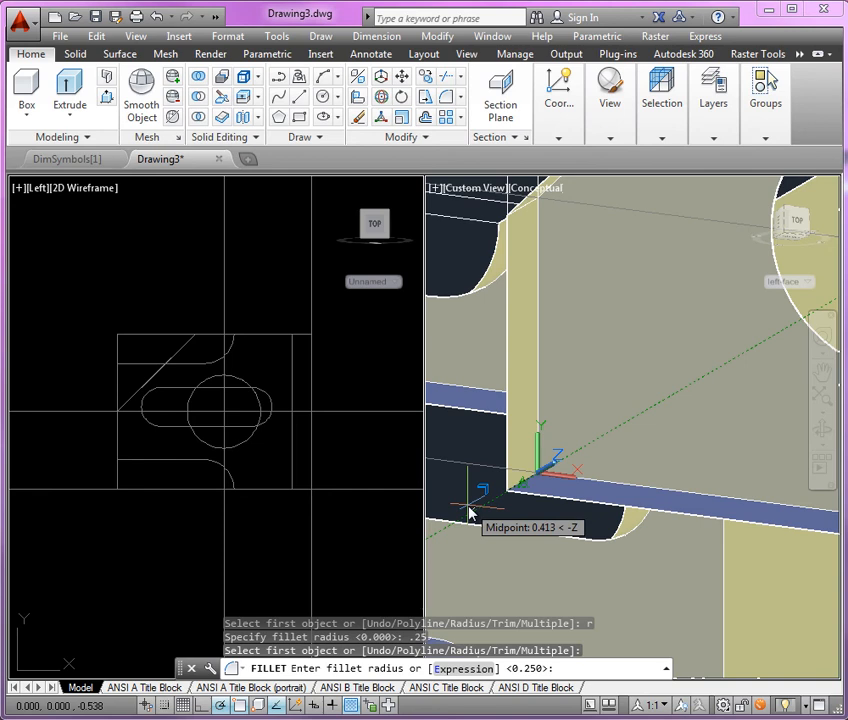
pyautogui.press('Return')
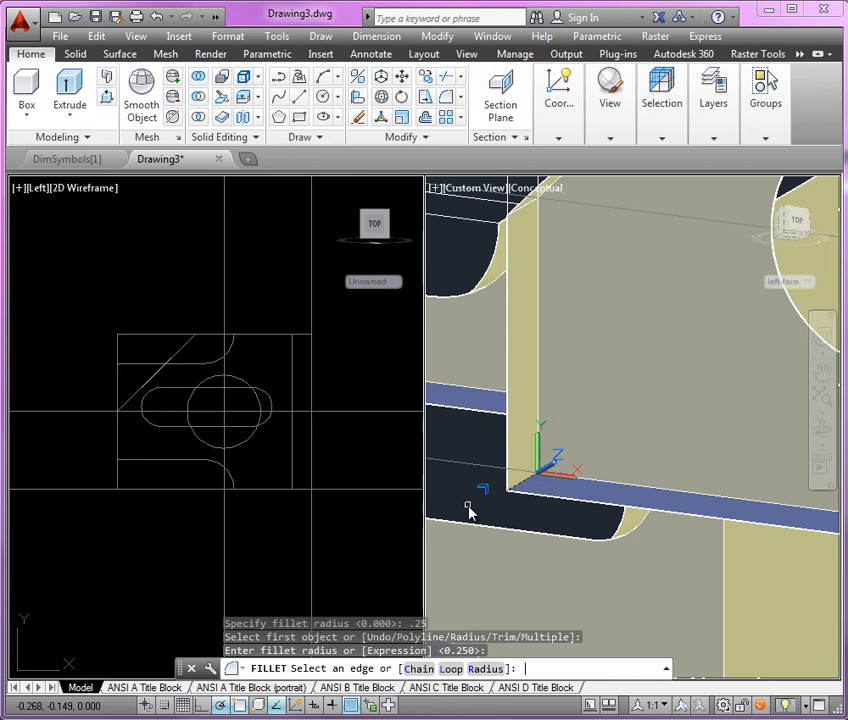
pyautogui.click(514, 490)
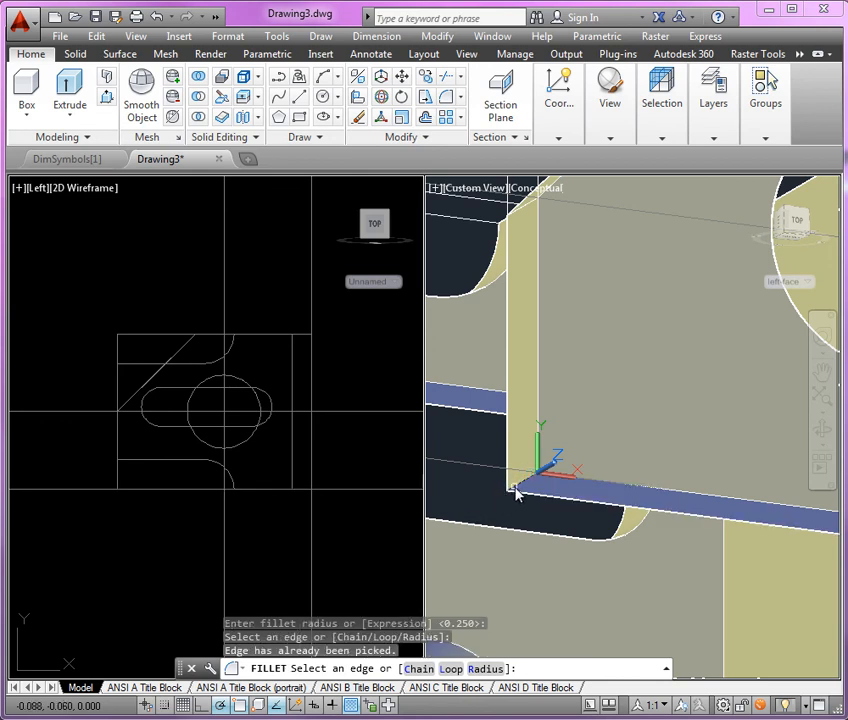
pyautogui.press('Return')
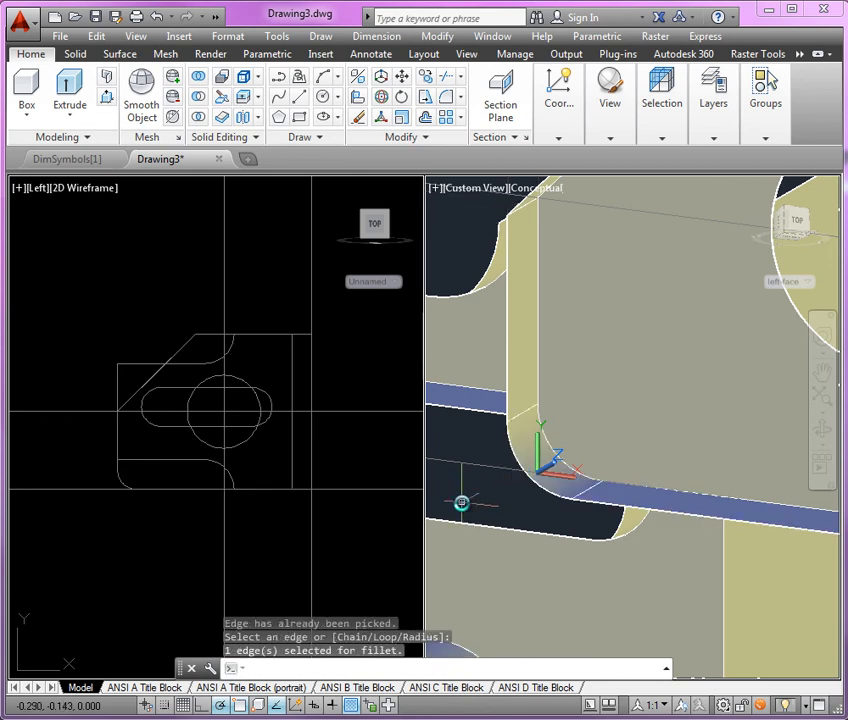
# Set the 3D viewport to the SE Isometric view to show the whole bracket
pyautogui.scroll(-6, 511, 498)
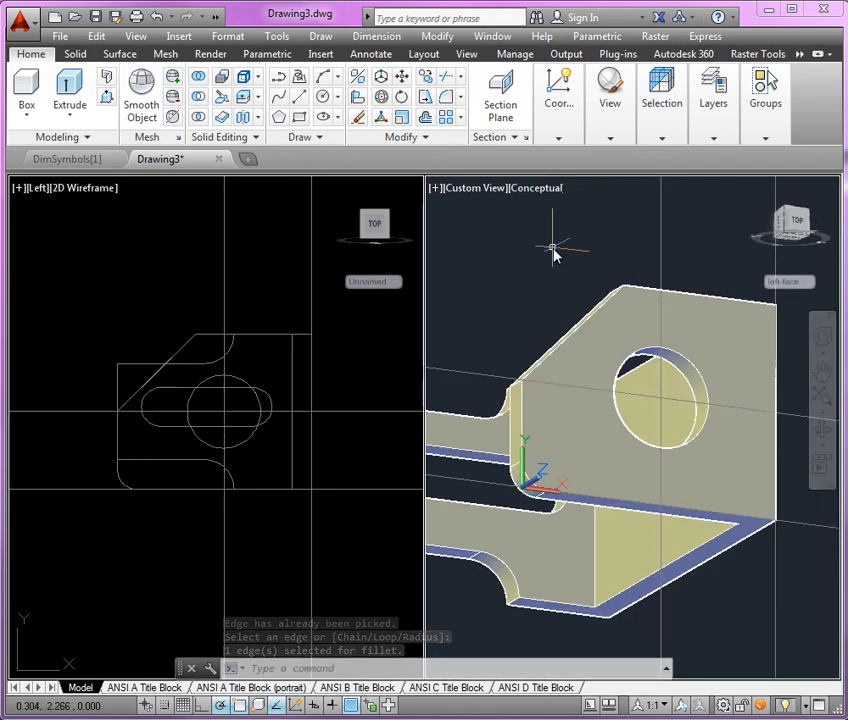
pyautogui.click(476, 189)
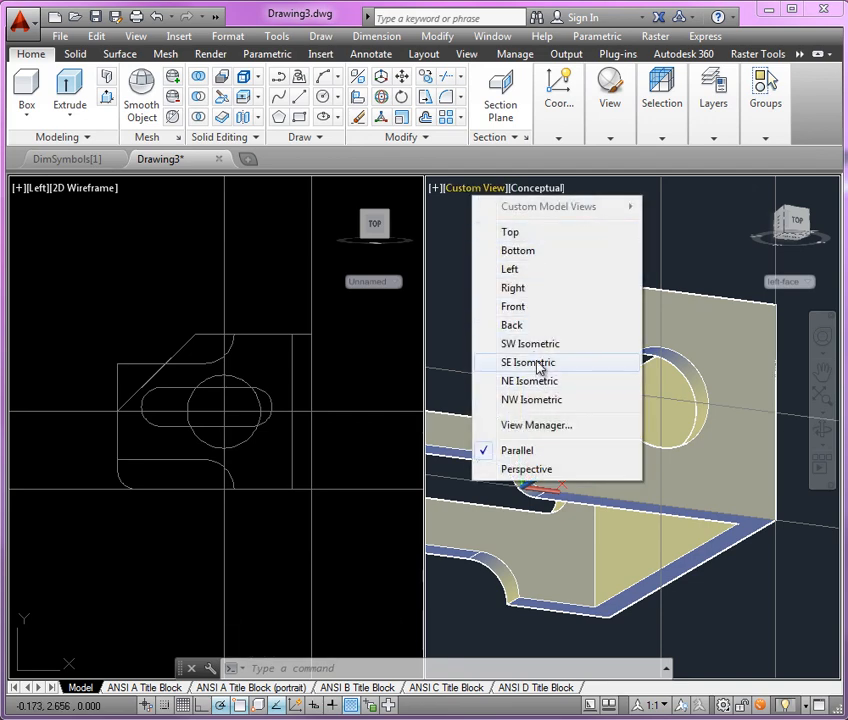
pyautogui.click(539, 362)
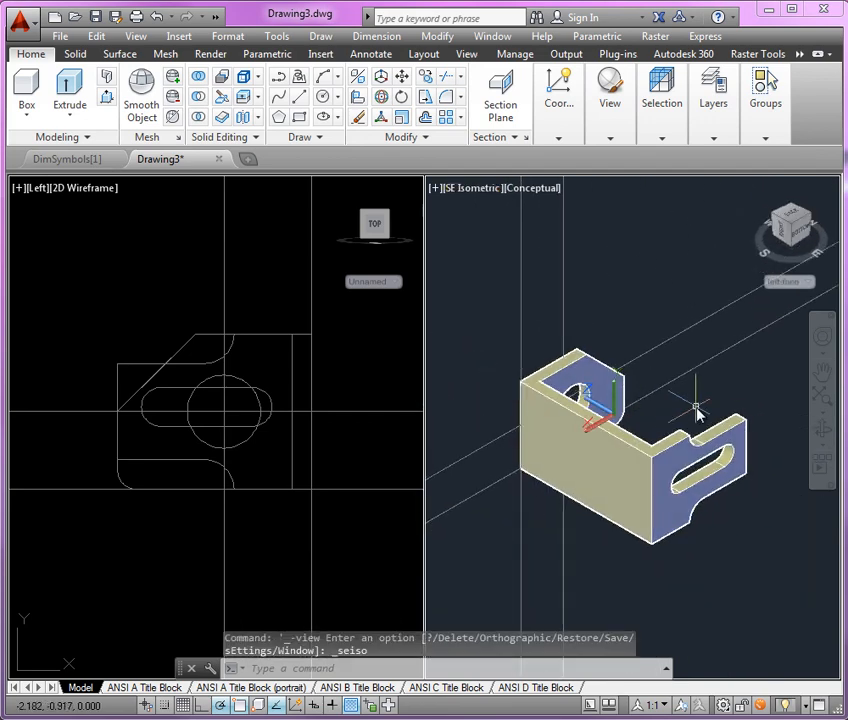